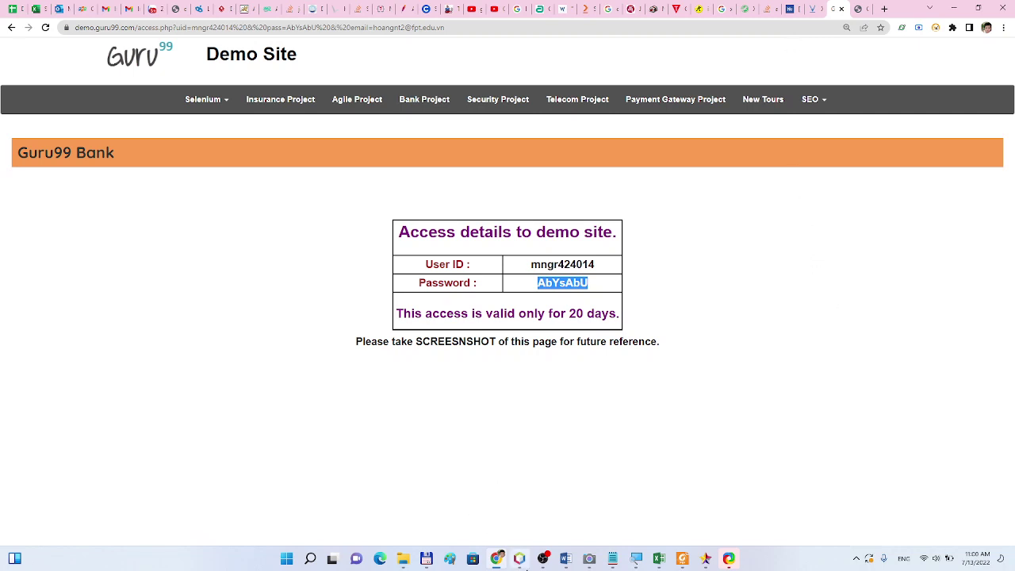
{"action": "left_click", "coordinate": [543, 560]}
{"action": "left_click", "coordinate": [542, 560]}
{"action": "left_click", "coordinate": [268, 320]}
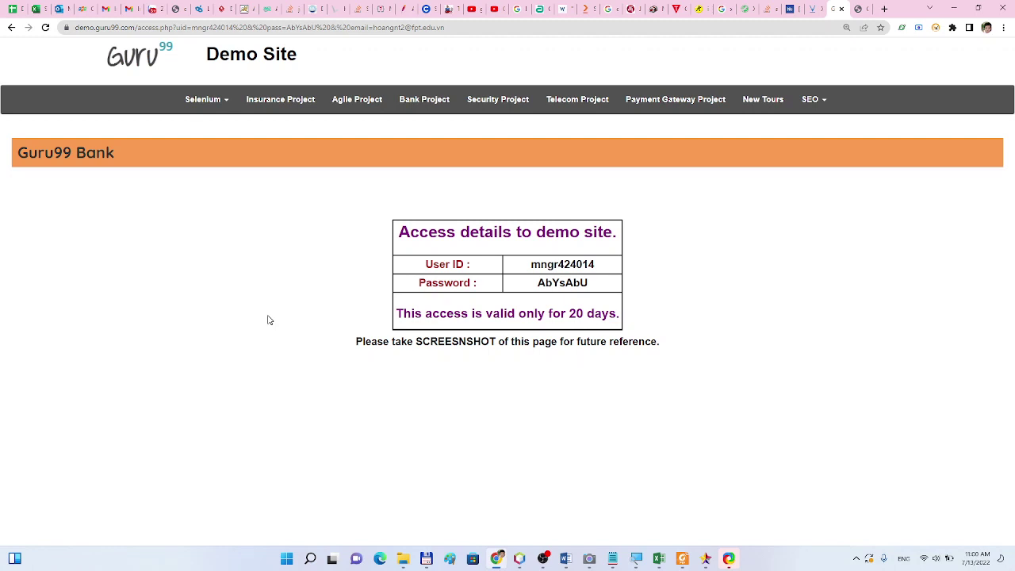
Copy the manager user ID from the access details page and enter it in the bank login form's UserID field
{"action": "left_click", "coordinate": [858, 9]}
{"action": "left_click", "coordinate": [832, 9]}
{"action": "double_click", "coordinate": [561, 265]}
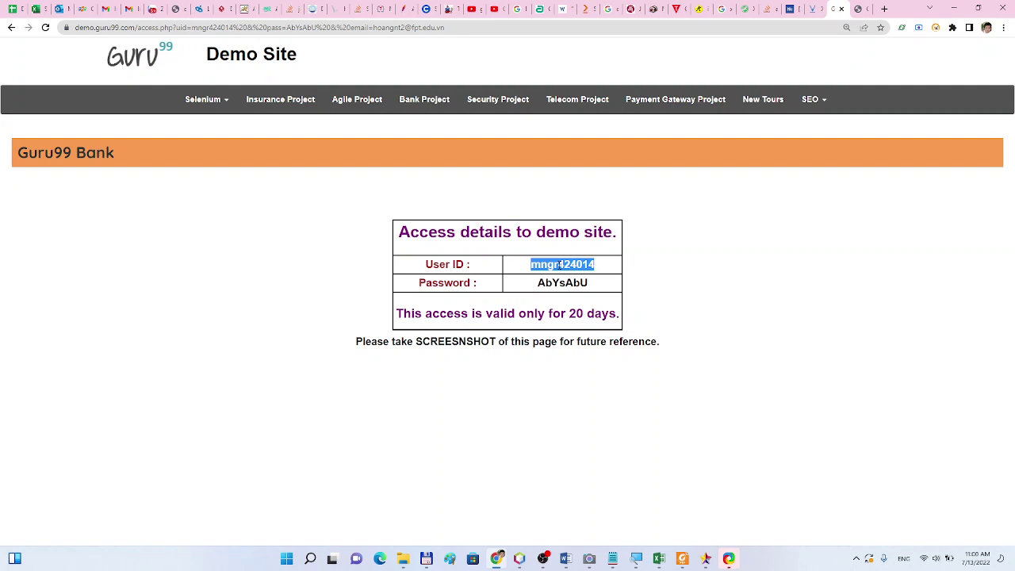
{"action": "left_click", "coordinate": [859, 9]}
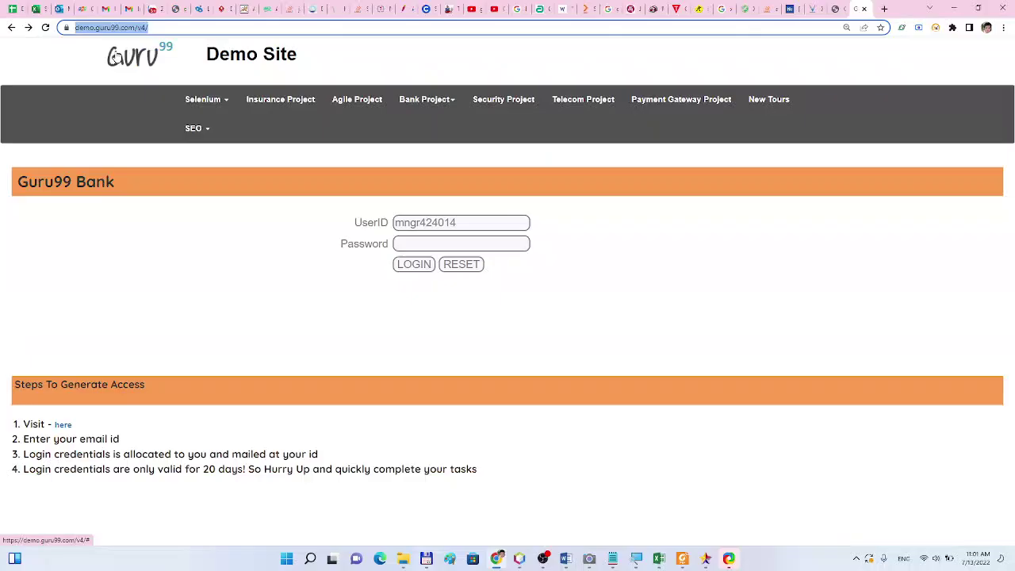
{"action": "left_click", "coordinate": [446, 223]}
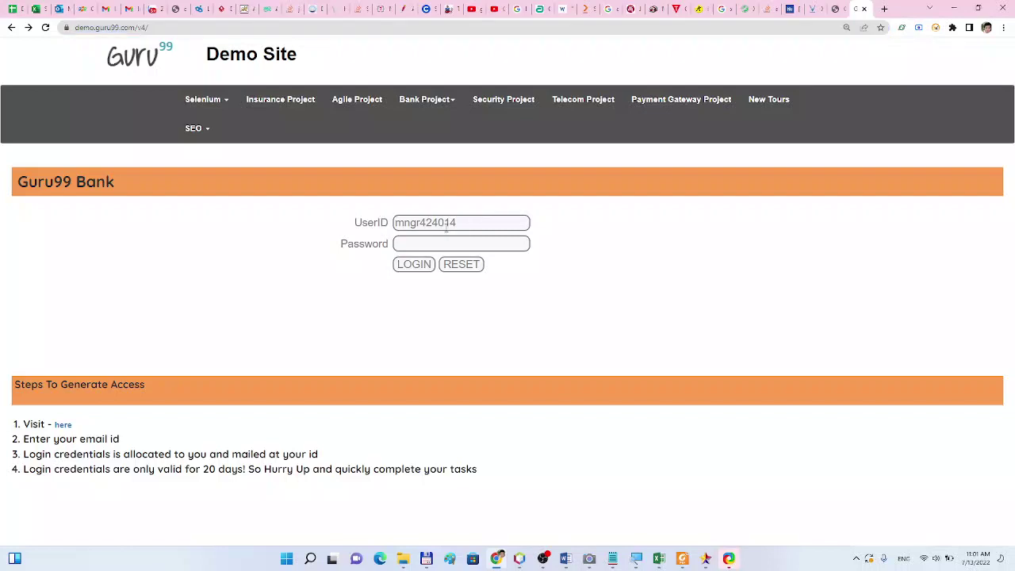
{"action": "double_click", "coordinate": [446, 226]}
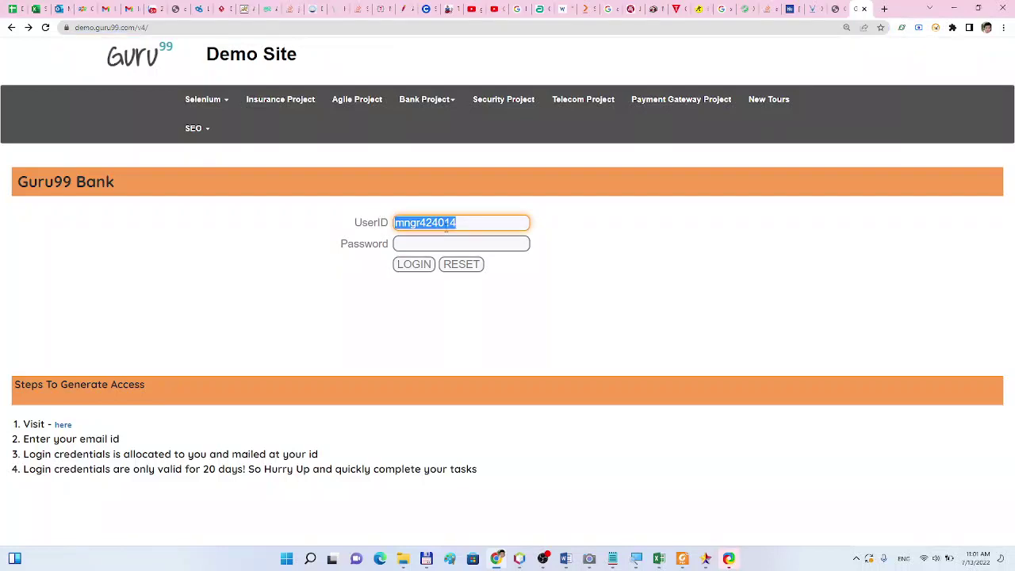
Copy the password from the access details page, enter it in the login form's Password field and log in
{"action": "left_click", "coordinate": [834, 9]}
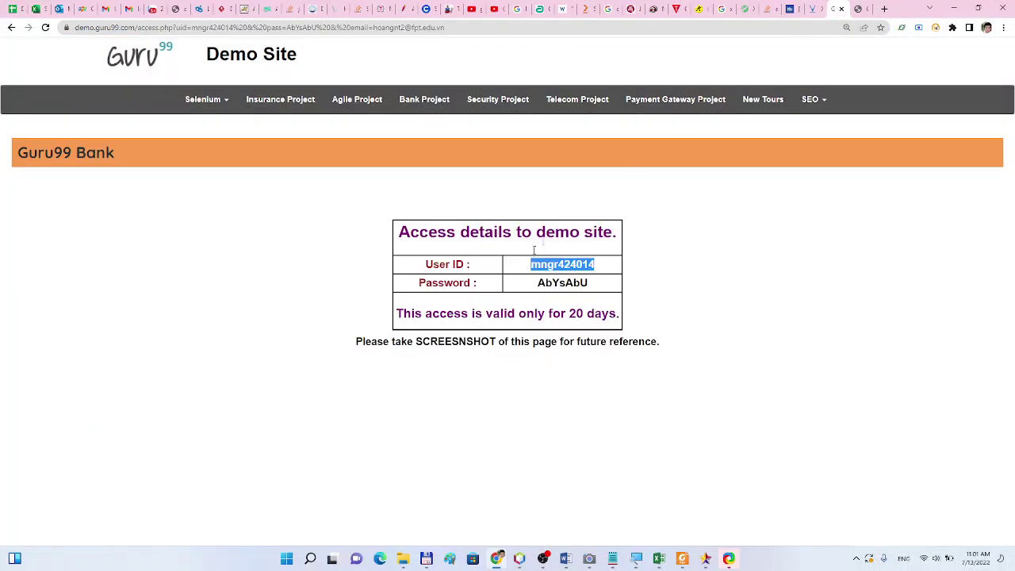
{"action": "double_click", "coordinate": [552, 283]}
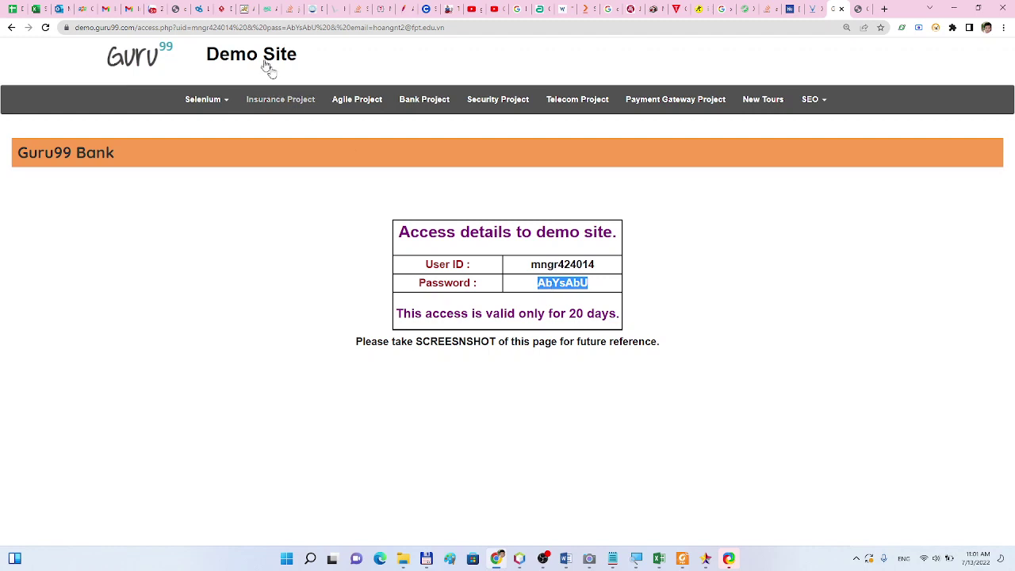
{"action": "left_click", "coordinate": [111, 9]}
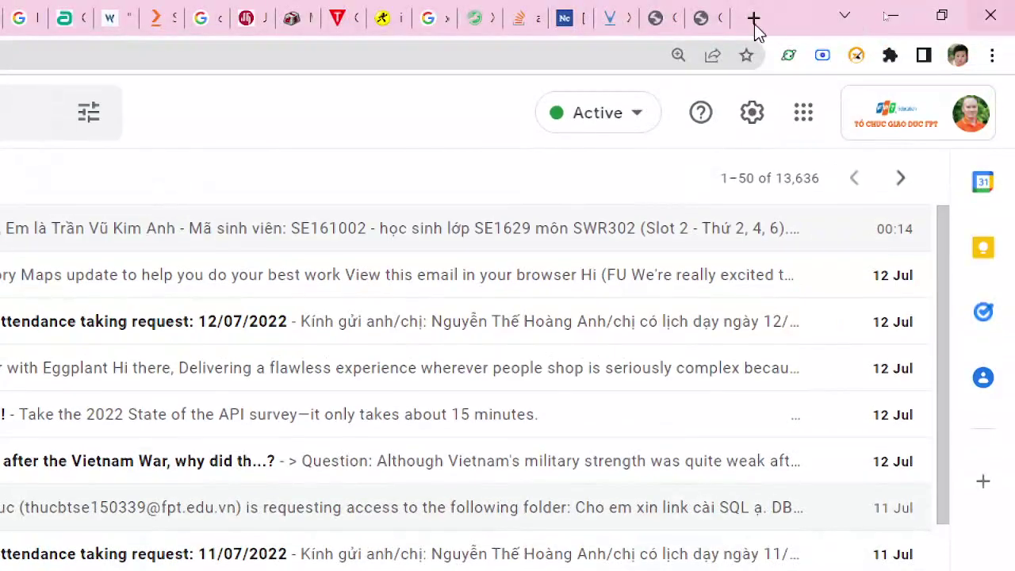
{"action": "left_click", "coordinate": [699, 20]}
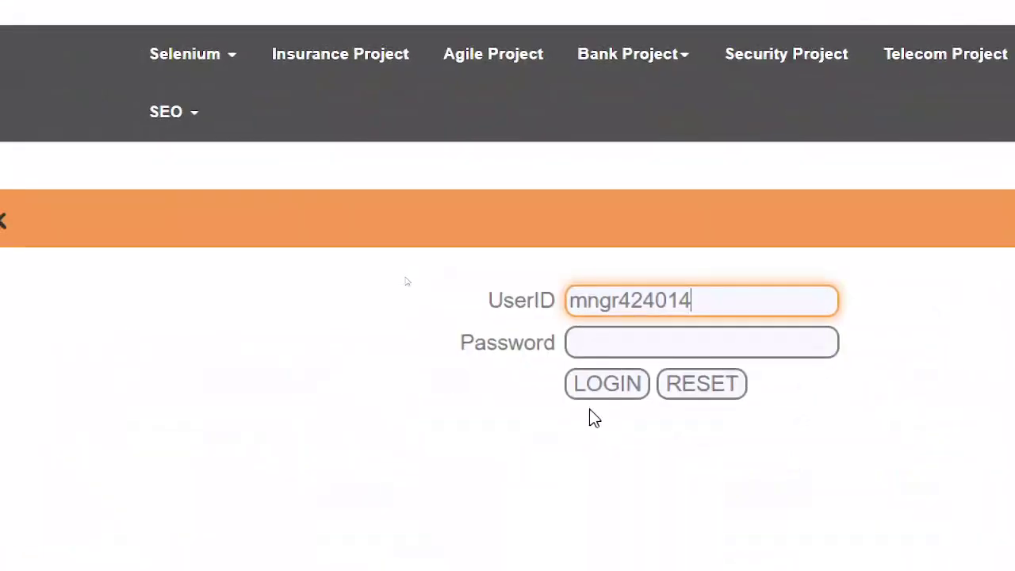
{"action": "left_click", "coordinate": [606, 345]}
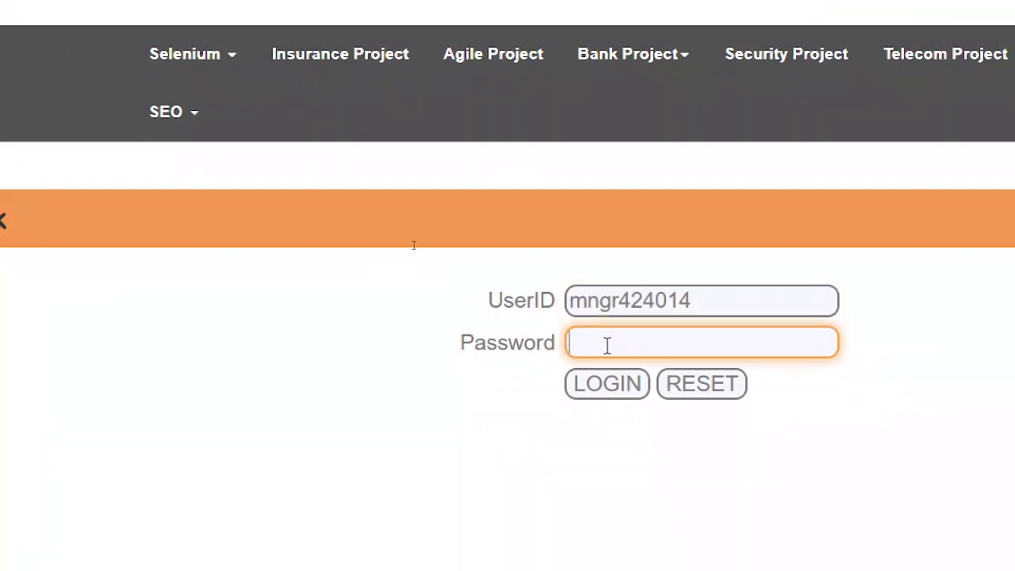
{"action": "key", "text": "ctrl+v"}
{"action": "left_click", "coordinate": [493, 328]}
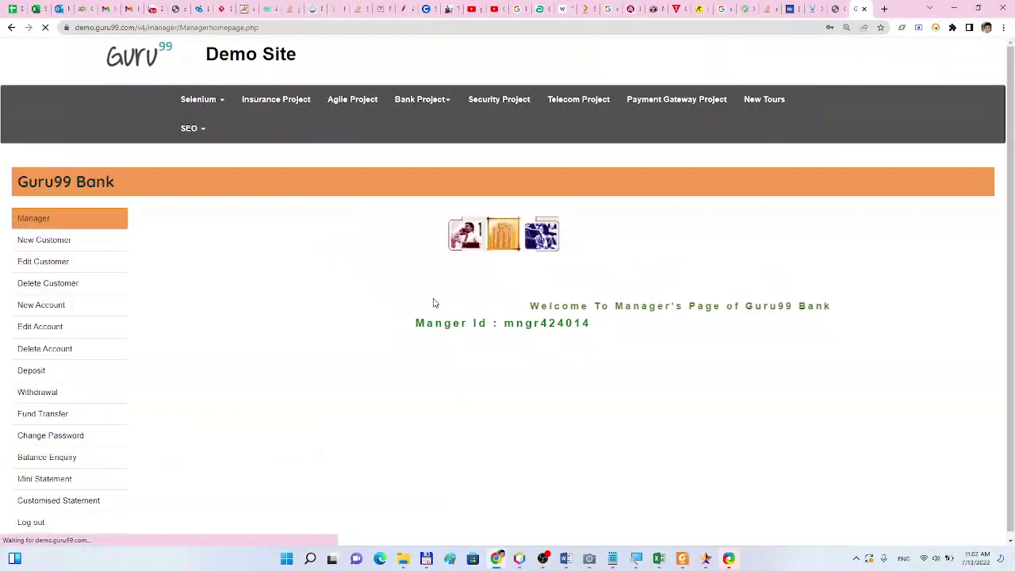
Highlight the manager ID on the welcome page and compare it with the access details page
{"action": "left_click_drag", "start_coordinate": [417, 325], "coordinate": [586, 324]}
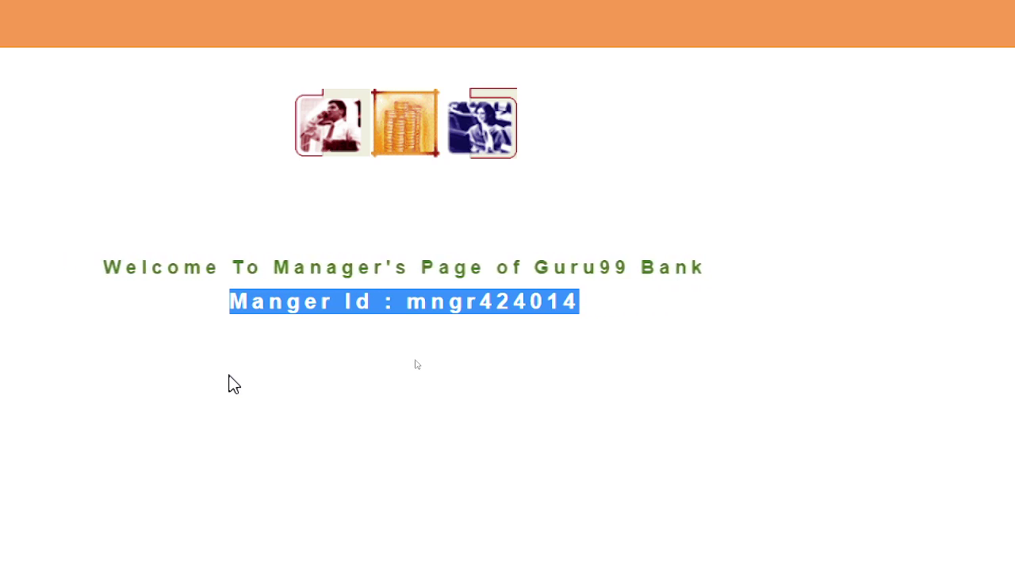
{"action": "left_click", "coordinate": [484, 310]}
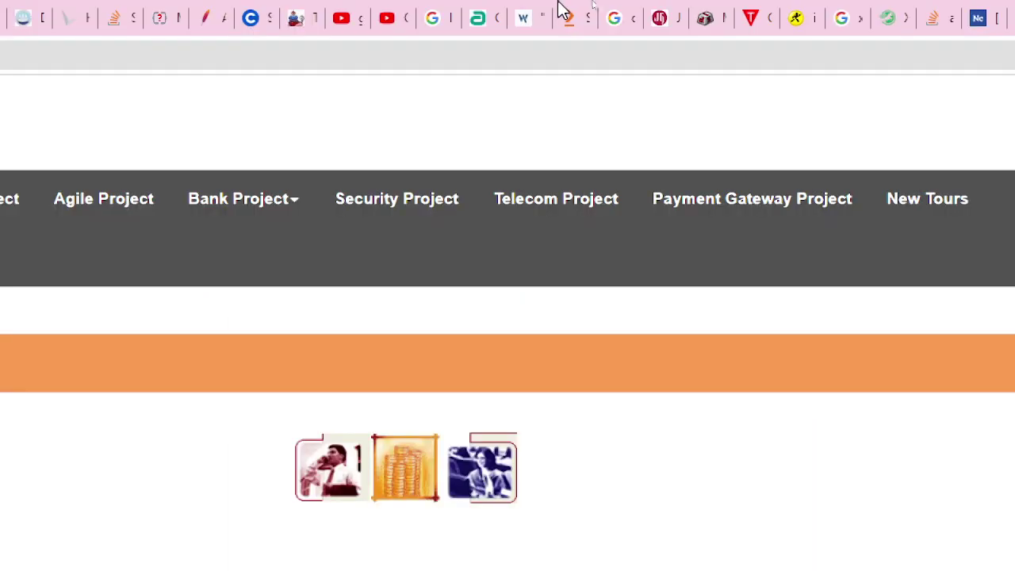
{"action": "left_click", "coordinate": [888, 27]}
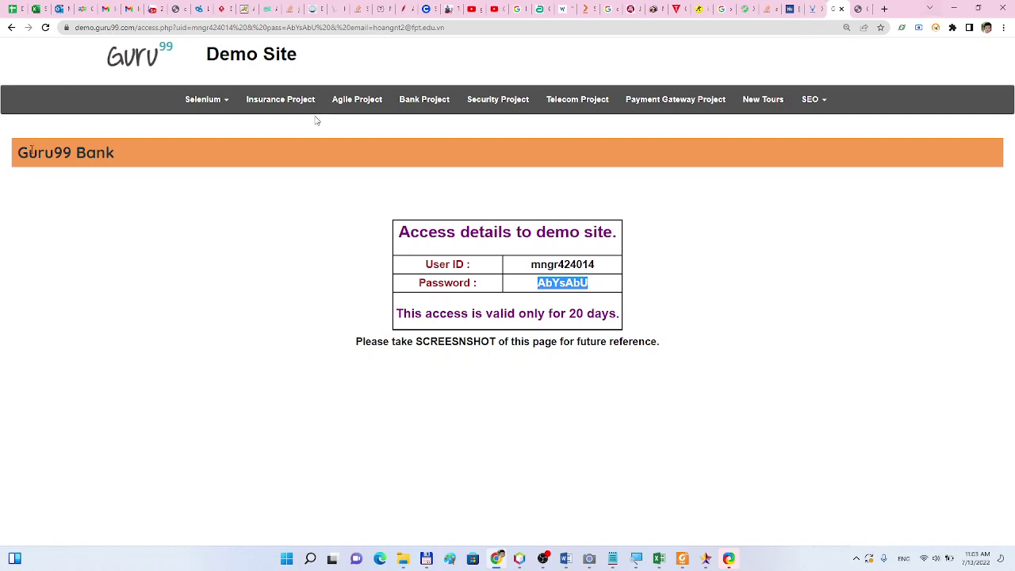
{"action": "left_click", "coordinate": [858, 9]}
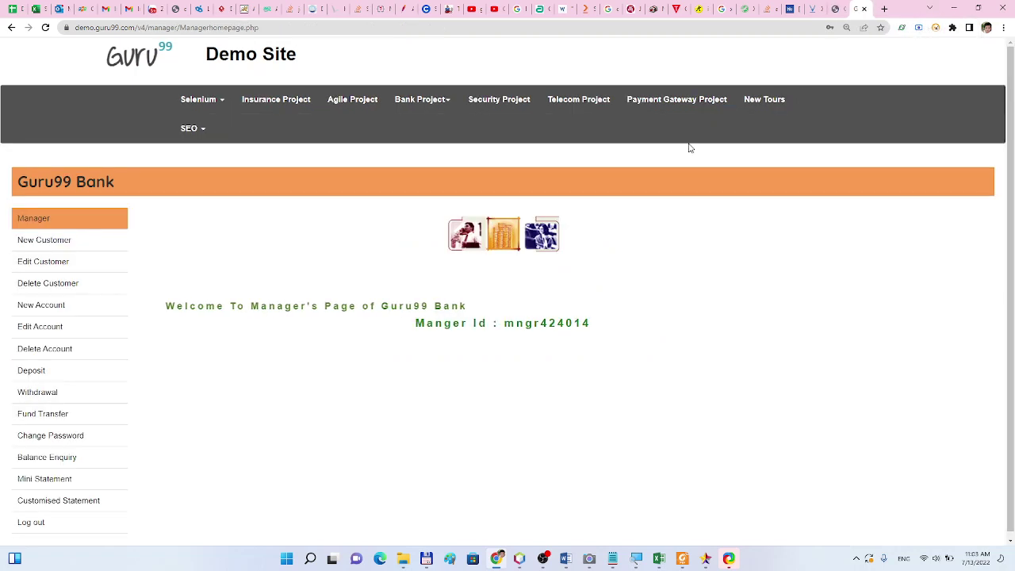
Return to the login page, clear the UserID field and leave both login fields blank to trigger their validation
{"action": "left_click", "coordinate": [8, 28]}
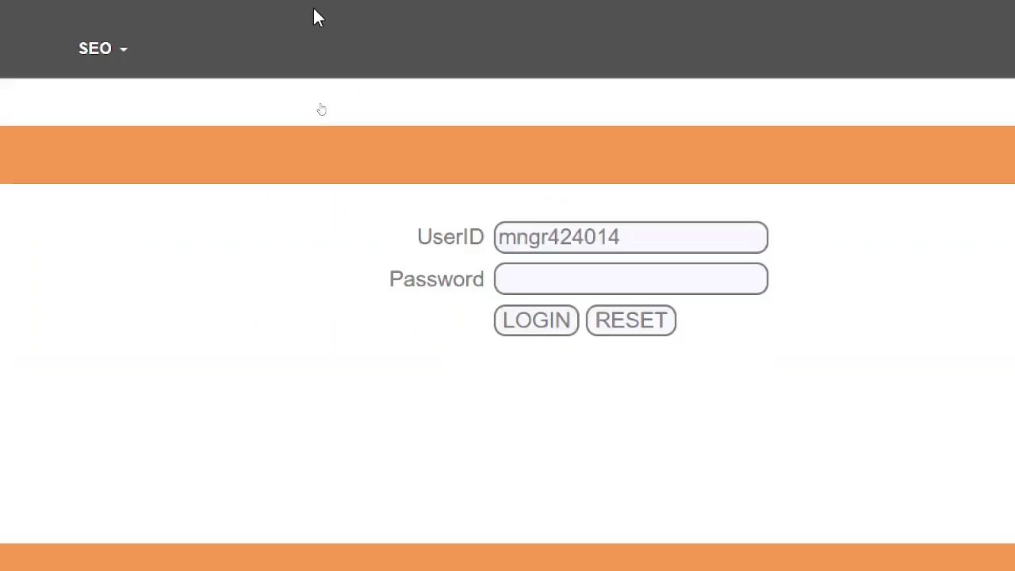
{"action": "left_click", "coordinate": [596, 237]}
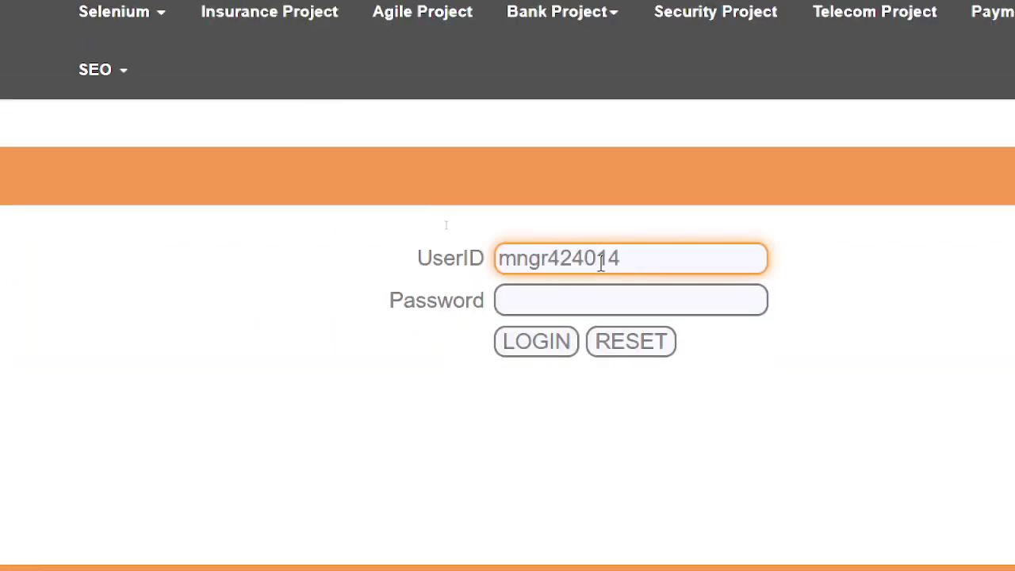
{"action": "left_click_drag", "start_coordinate": [621, 259], "coordinate": [487, 255]}
{"action": "key", "text": "BackSpace"}
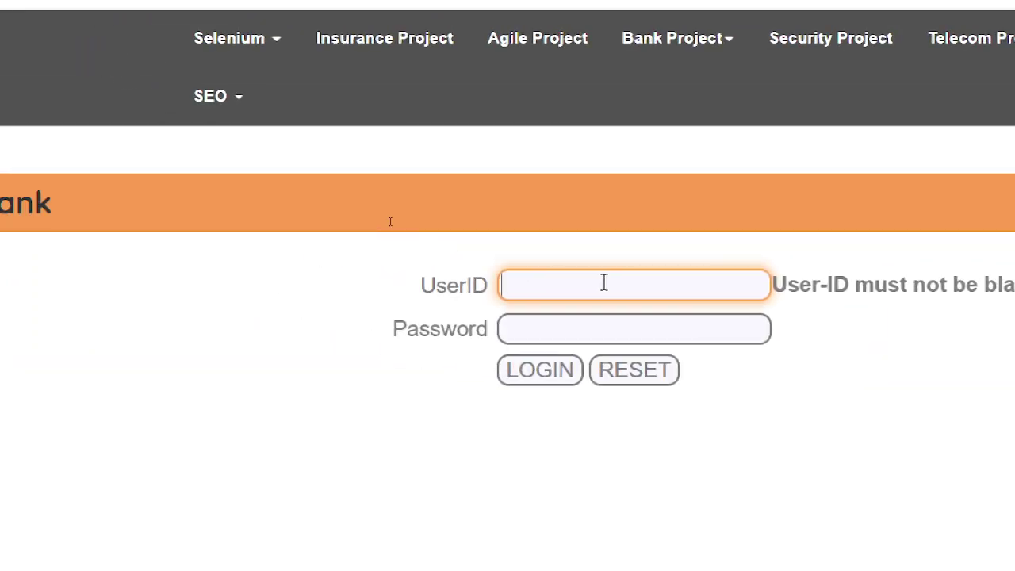
{"action": "left_click", "coordinate": [609, 338]}
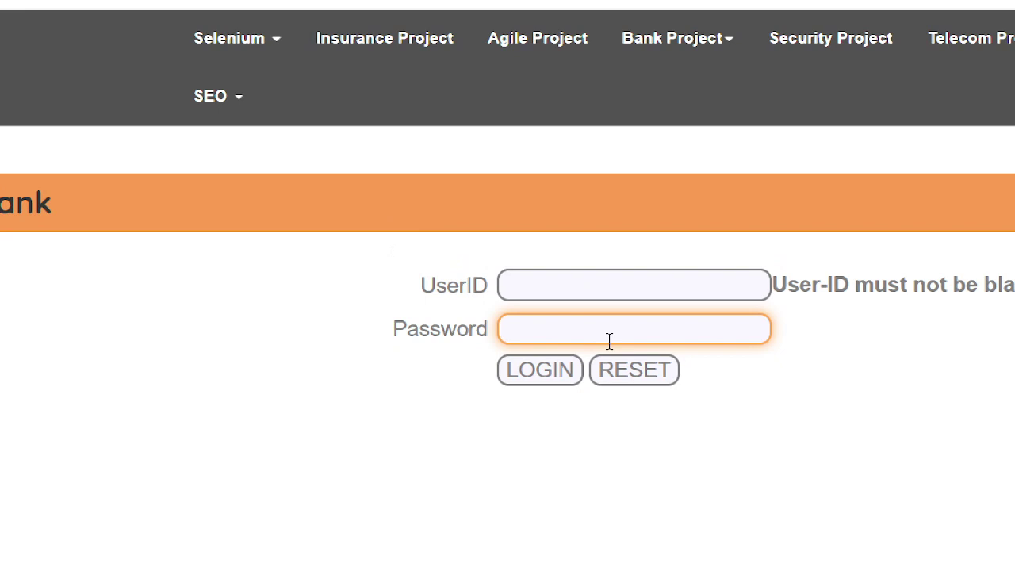
{"action": "left_click", "coordinate": [480, 295]}
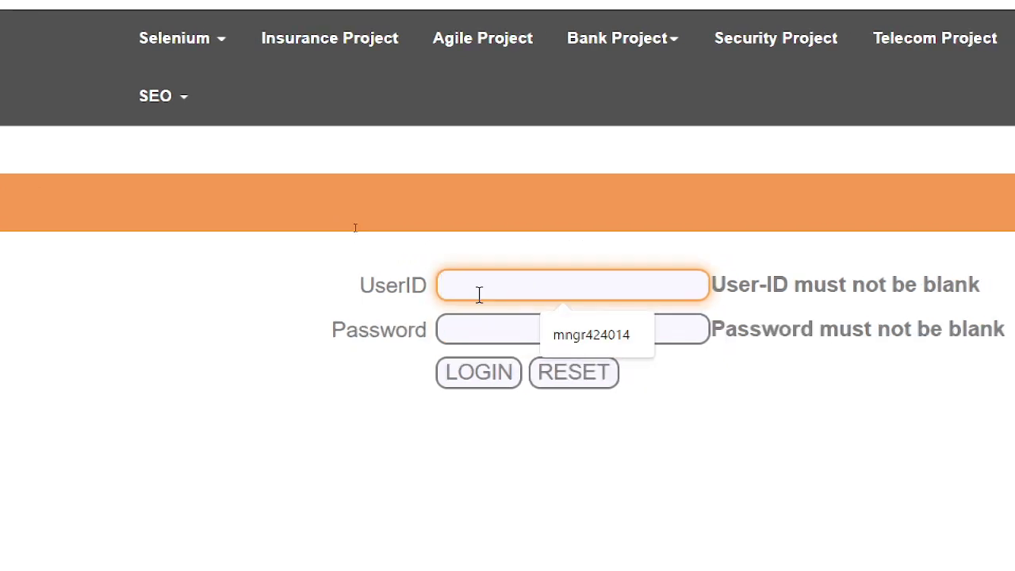
{"action": "left_click", "coordinate": [351, 425]}
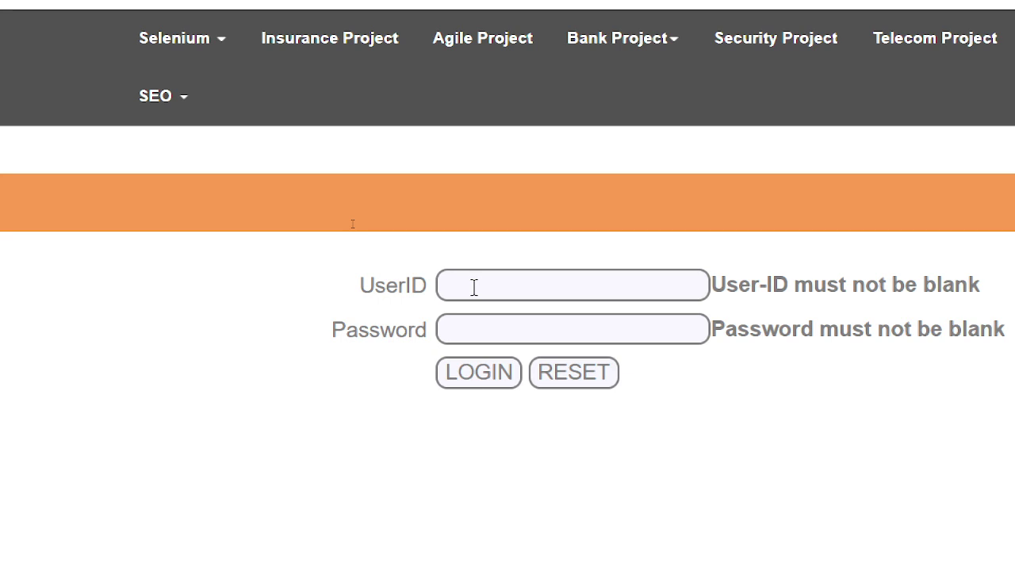
{"action": "double_click", "coordinate": [381, 294]}
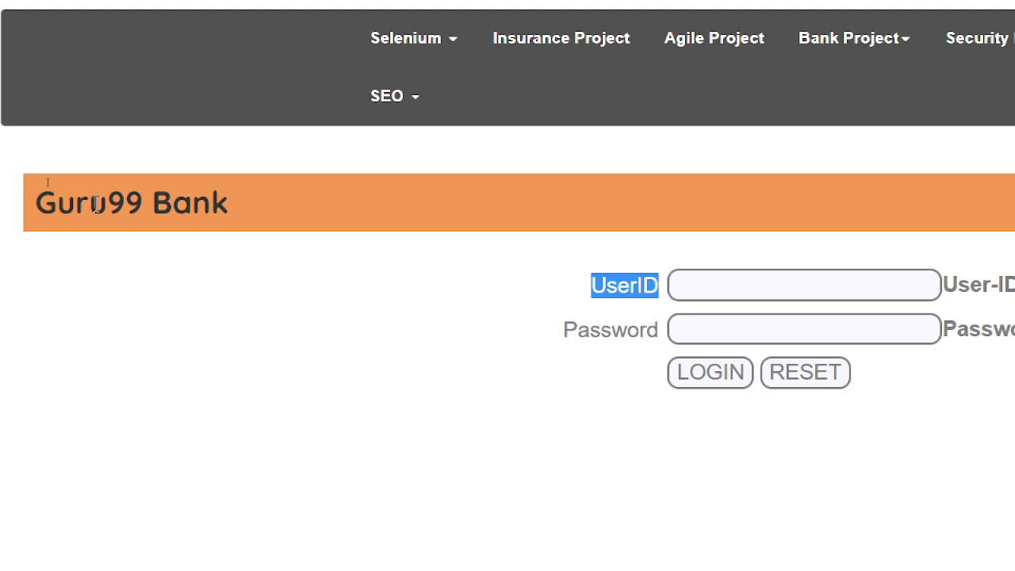
{"action": "left_click", "coordinate": [723, 285]}
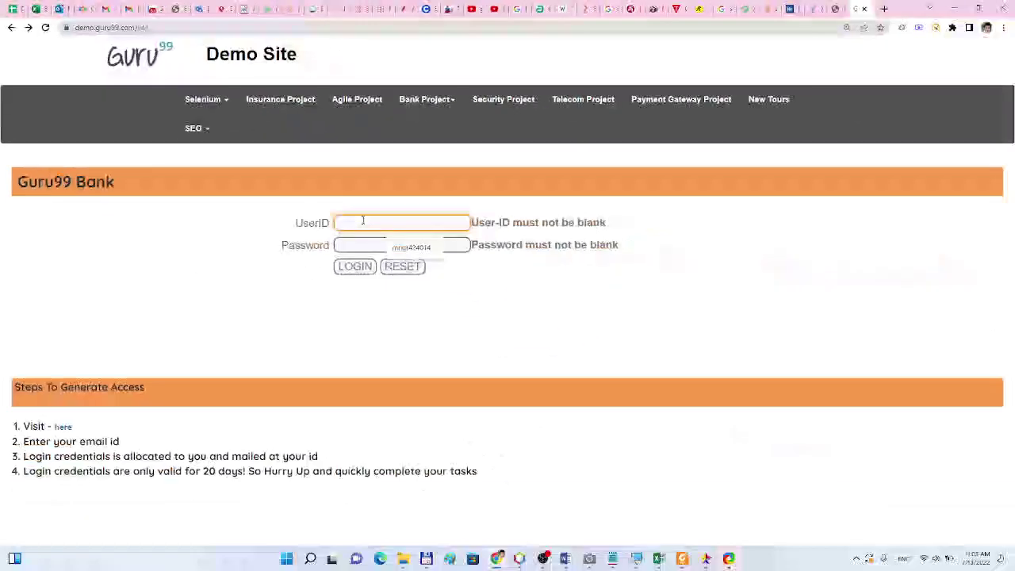
{"action": "left_click", "coordinate": [221, 277]}
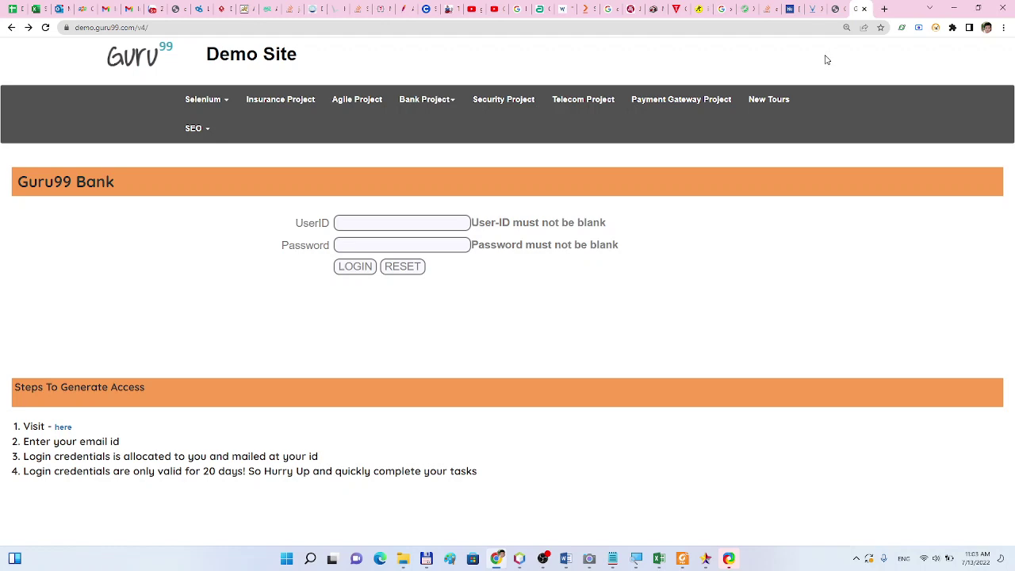
Open the browser's developer tools and inspect the UserID text box in the login form
{"action": "key", "text": "F12"}
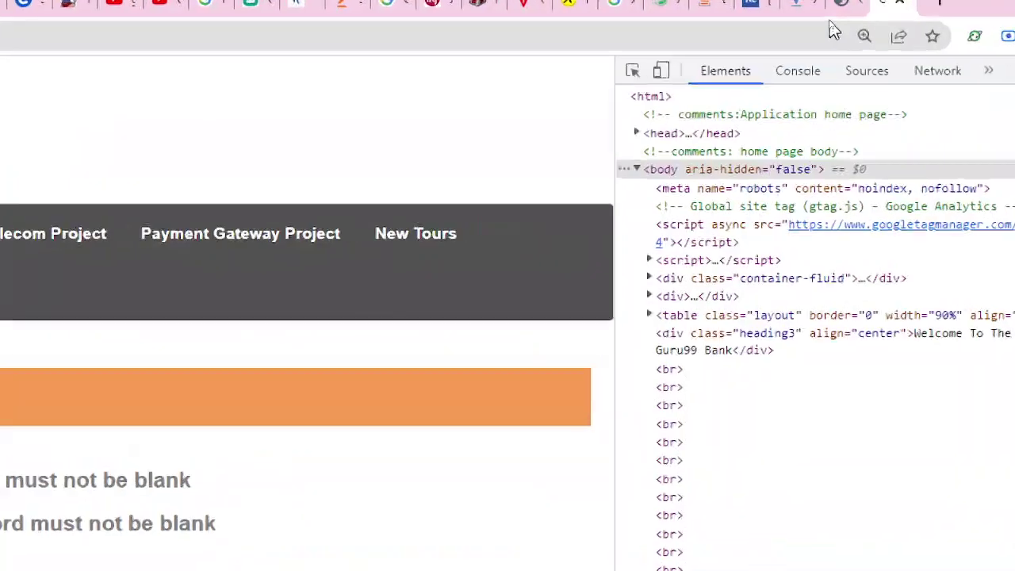
{"action": "left_click", "coordinate": [632, 72]}
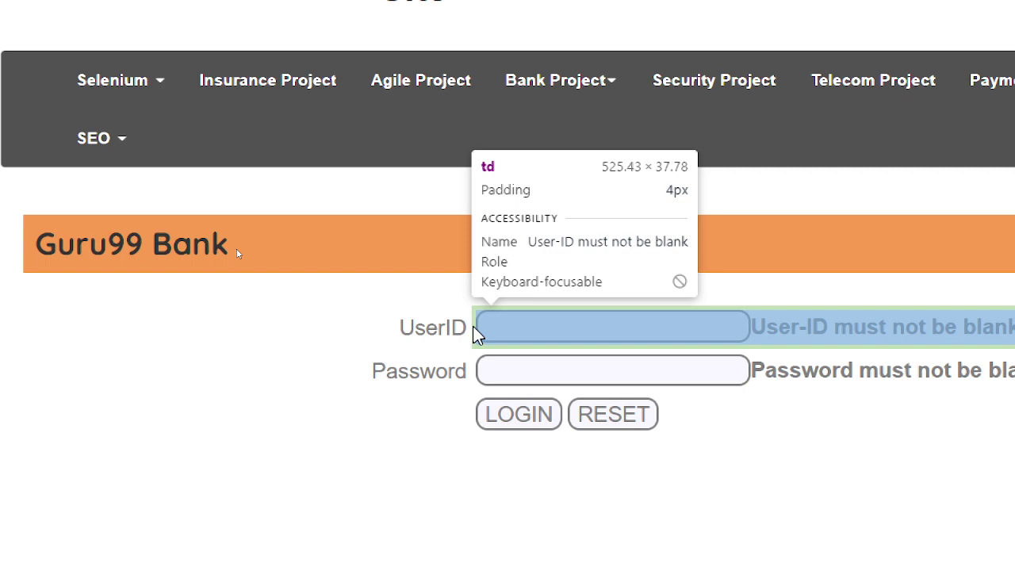
{"action": "left_click", "coordinate": [515, 333]}
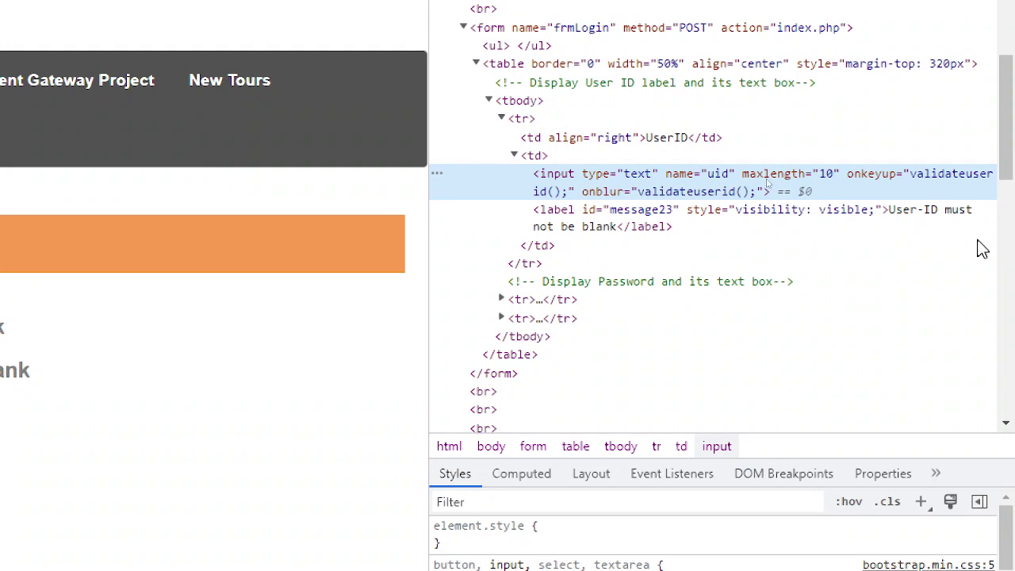
{"action": "key", "text": "F12"}
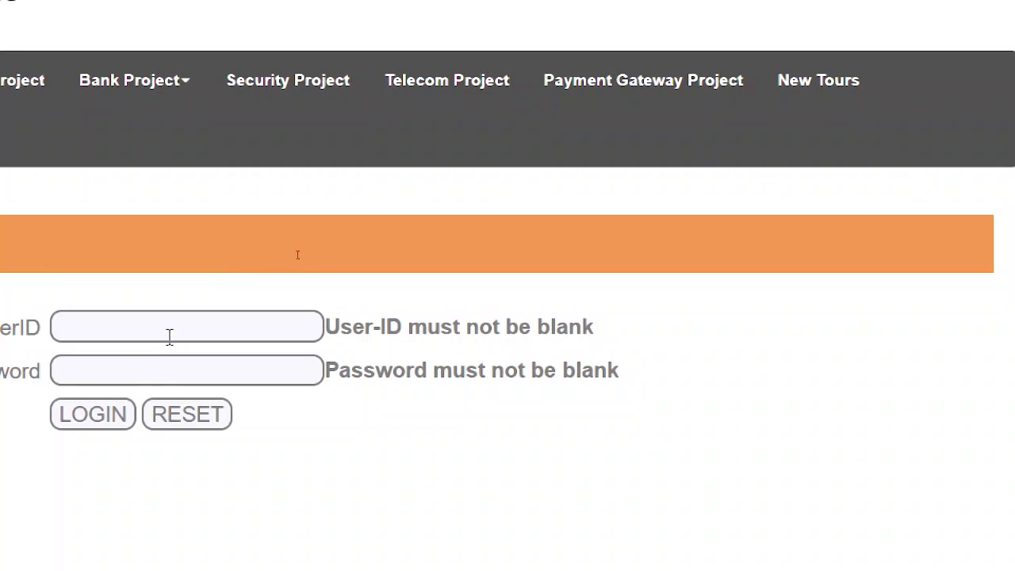
{"action": "key", "text": "F12"}
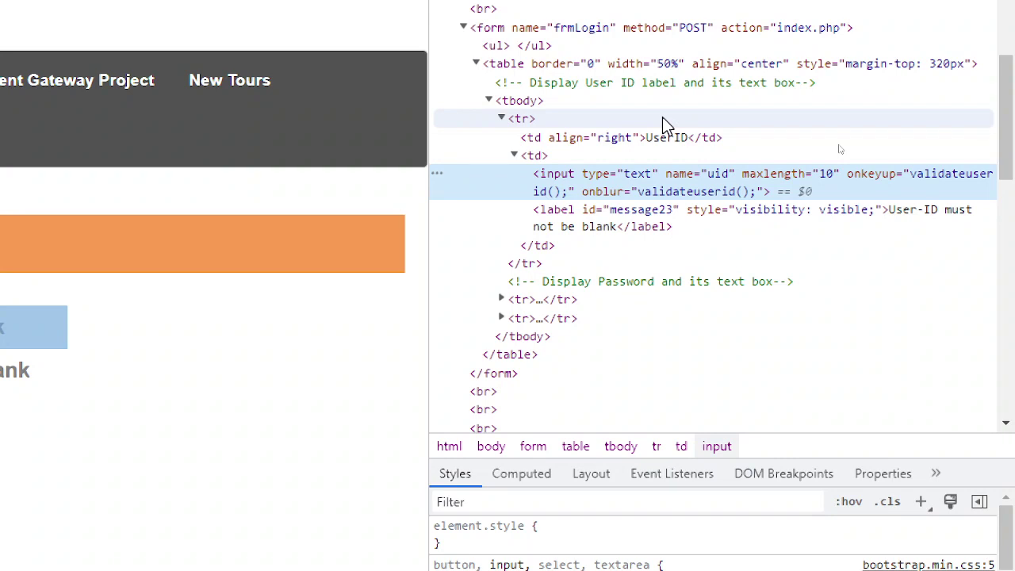
{"action": "key", "text": "F12"}
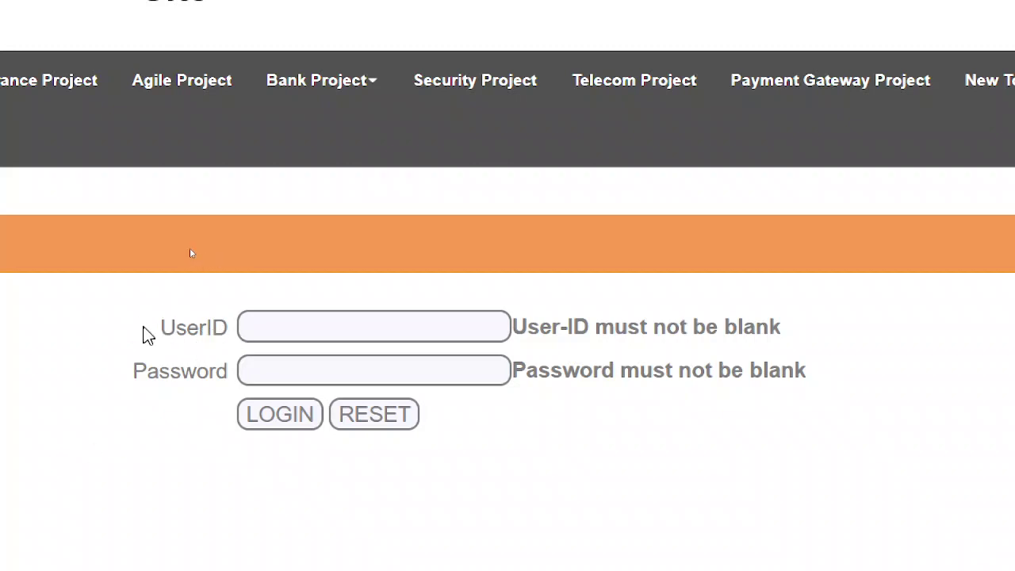
{"action": "key", "text": "F12"}
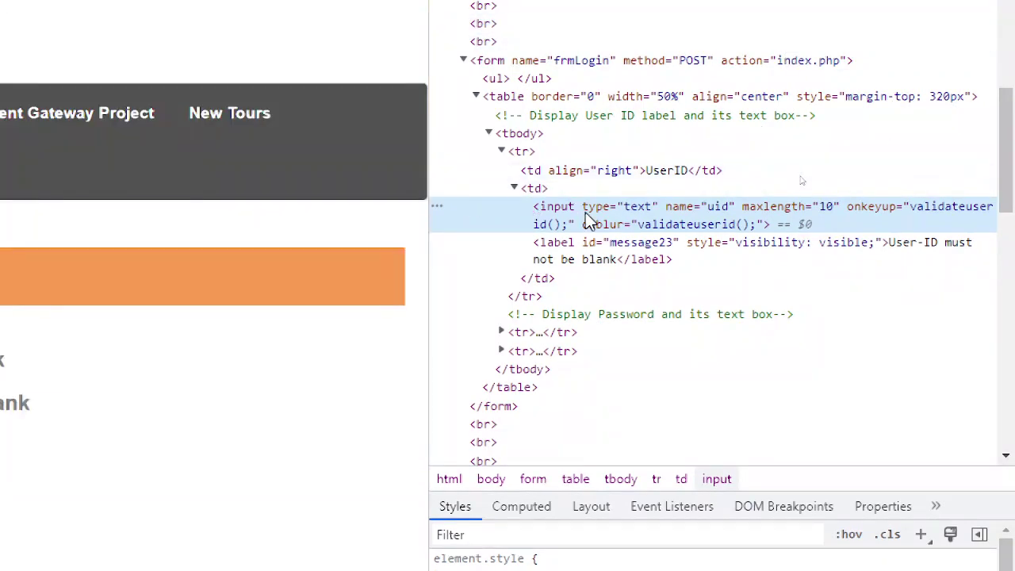
Pick the UserID text box on the login form with the element inspector and copy its XPath
{"action": "right_click", "coordinate": [625, 228]}
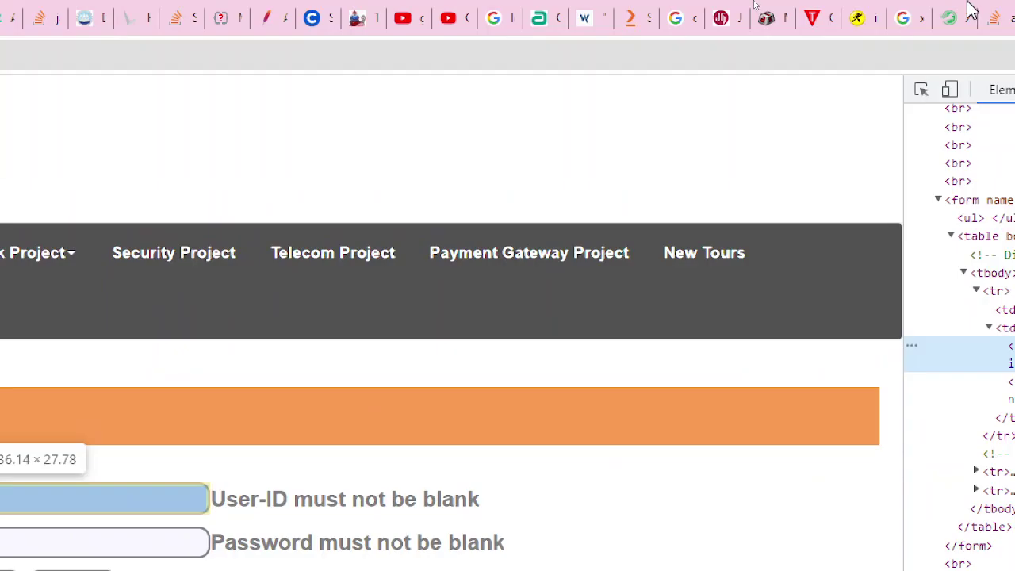
{"action": "left_click", "coordinate": [920, 93]}
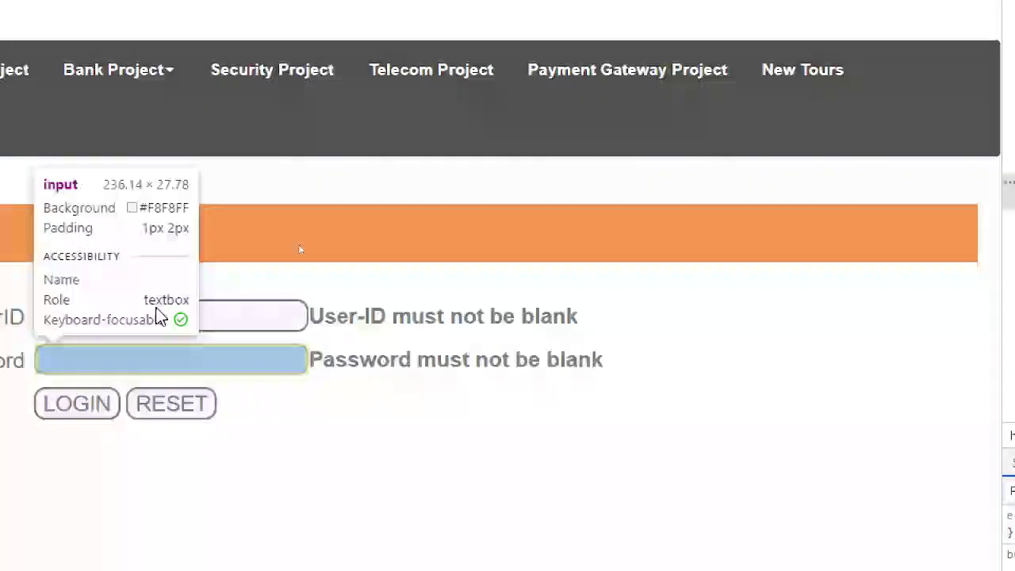
{"action": "left_click", "coordinate": [222, 321]}
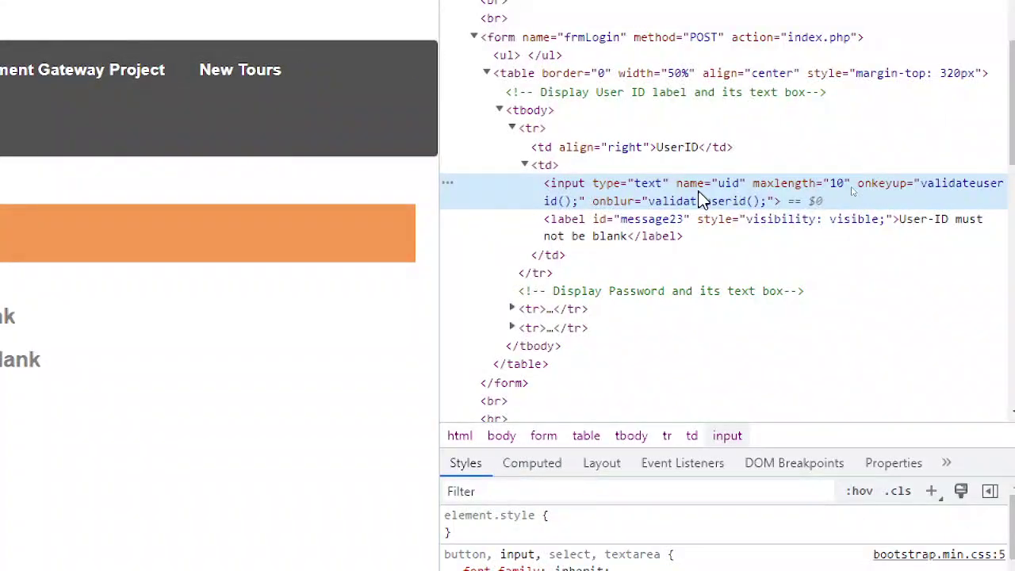
{"action": "right_click", "coordinate": [701, 200]}
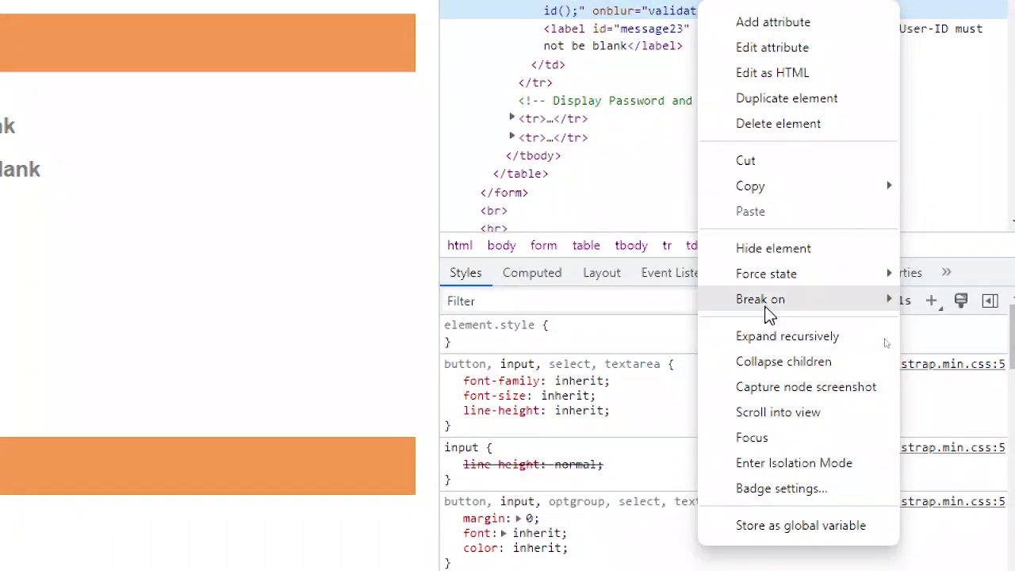
{"action": "mouse_move", "coordinate": [781, 198]}
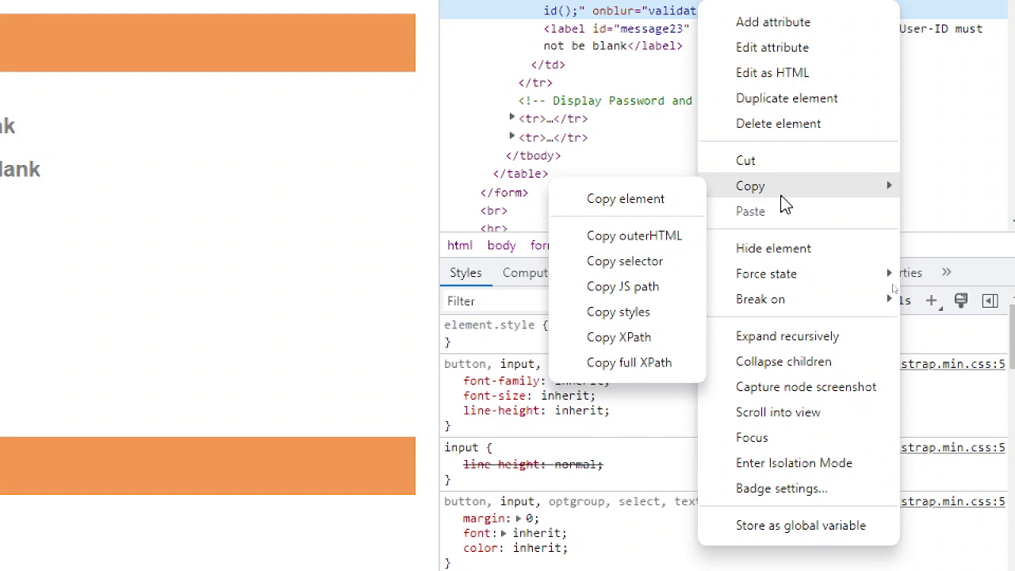
{"action": "left_click", "coordinate": [655, 339]}
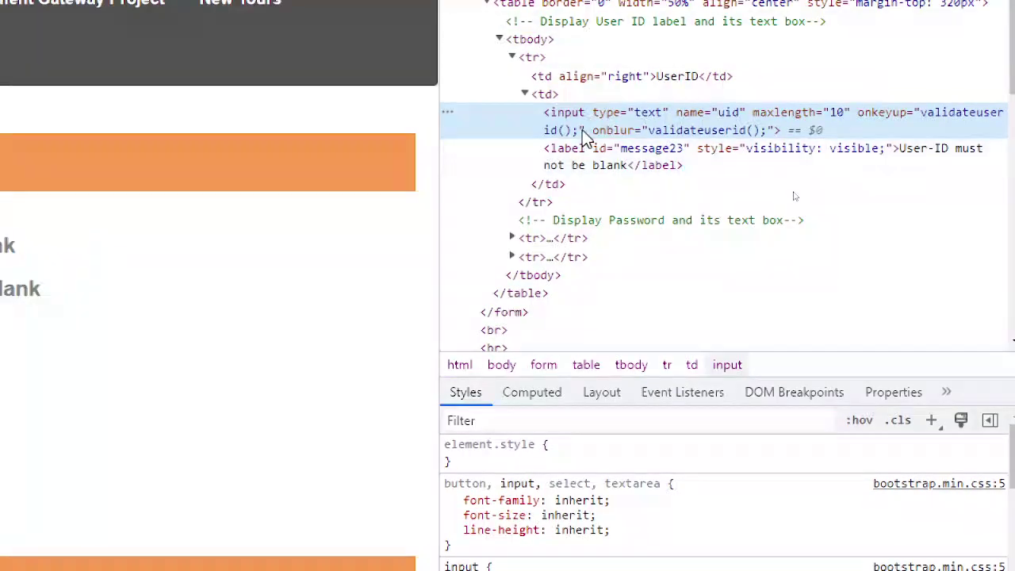
{"action": "right_click", "coordinate": [584, 136]}
{"action": "mouse_move", "coordinate": [653, 315]}
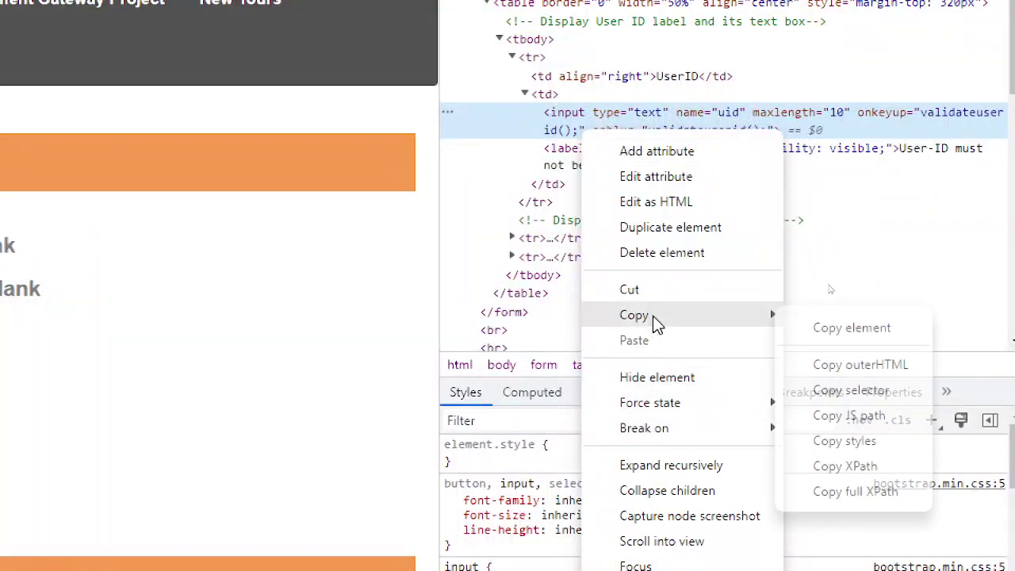
{"action": "left_click", "coordinate": [876, 467]}
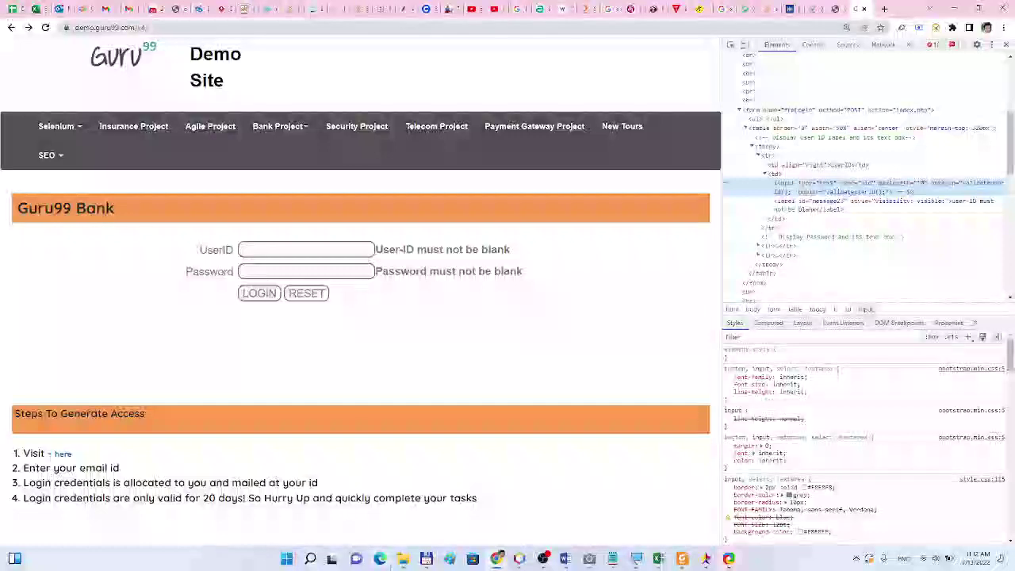
Open Notepad and paste the copied XPath into the empty document
{"action": "right_click", "coordinate": [284, 559]}
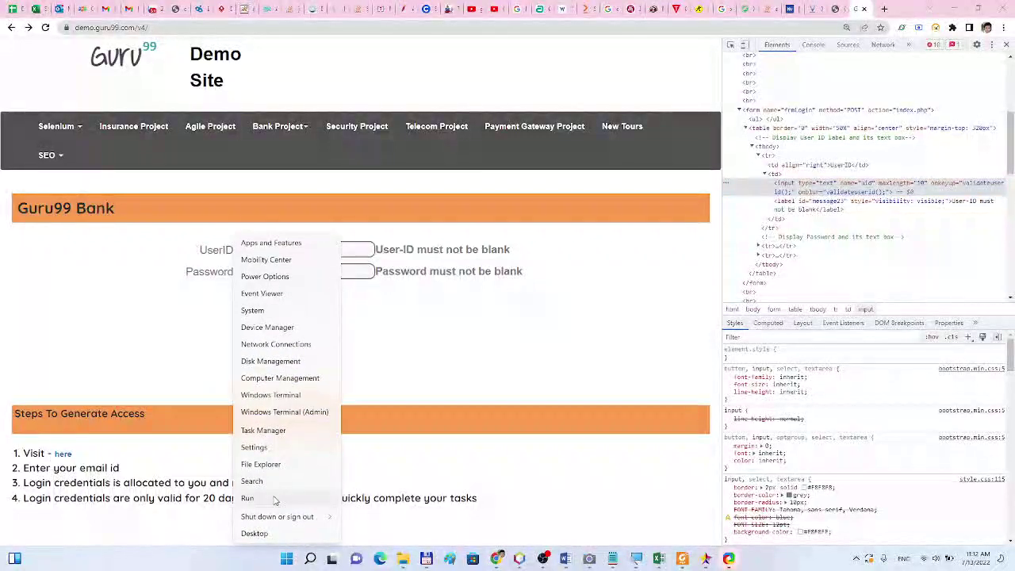
{"action": "left_click", "coordinate": [276, 498]}
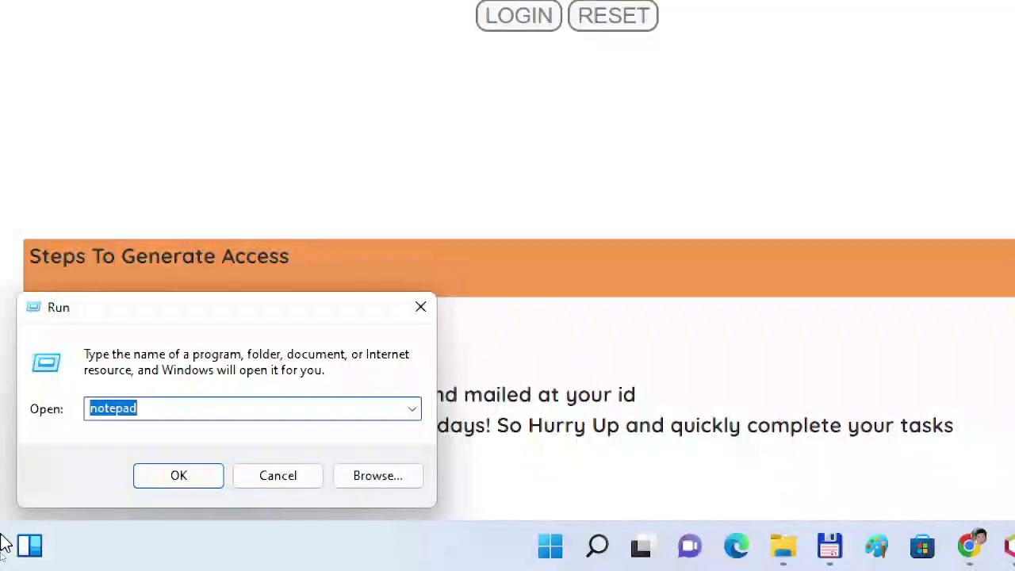
{"action": "mouse_move", "coordinate": [19, 555]}
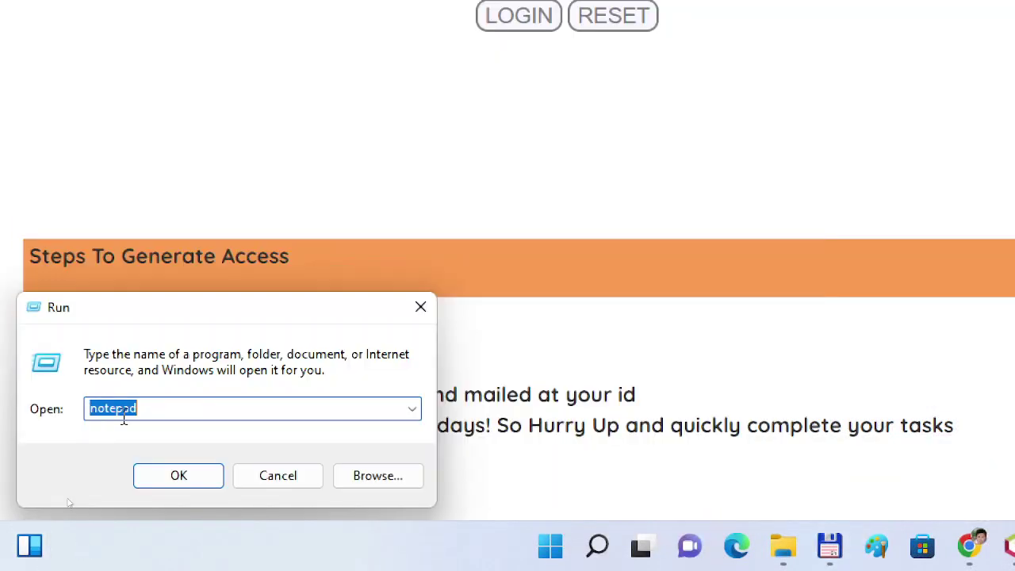
{"action": "left_click", "coordinate": [179, 473]}
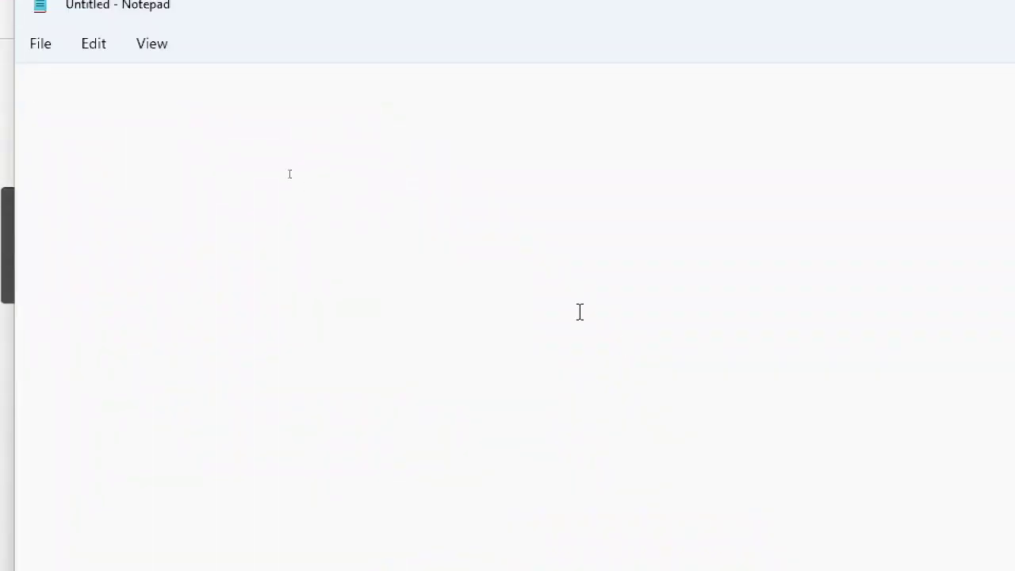
{"action": "key", "text": "ctrl+v"}
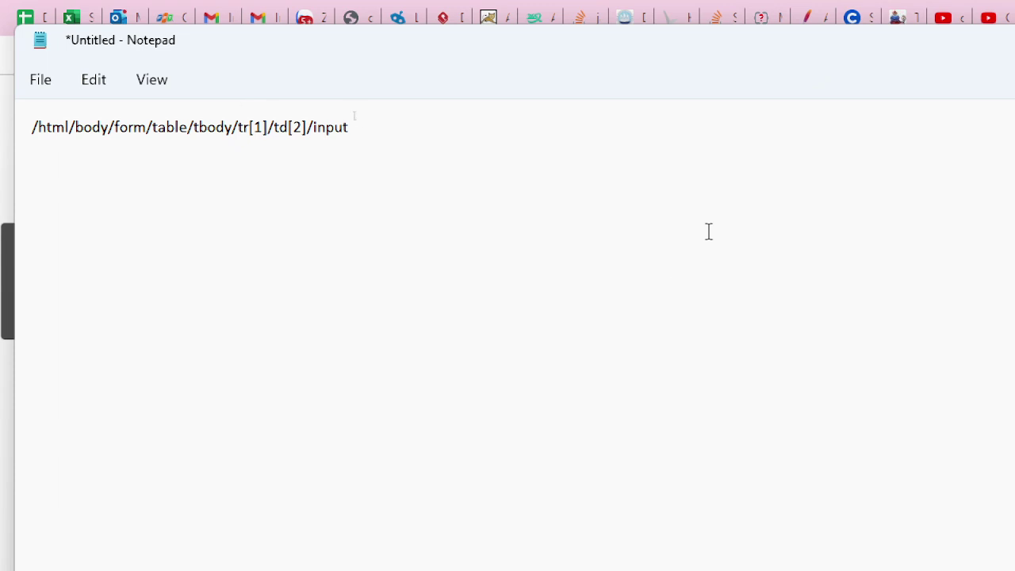
Select the whole XPath in Notepad and minimize its window to return to the Guru99 login page in Chrome
{"action": "key", "text": "ctrl+a"}
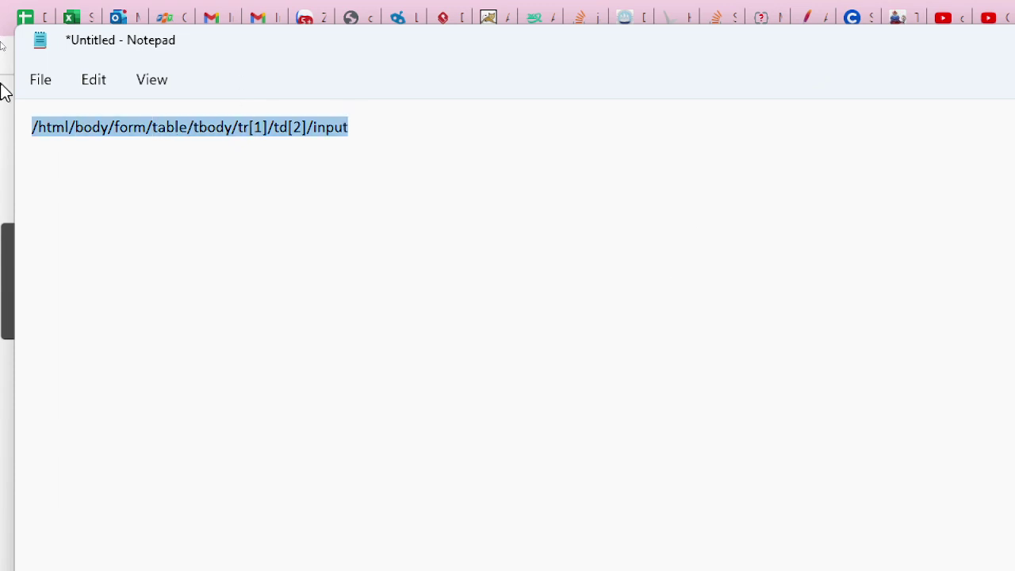
{"action": "left_click", "coordinate": [4, 91]}
{"action": "scroll", "coordinate": [981, 9], "scroll_direction": "down", "scroll_amount": 1}
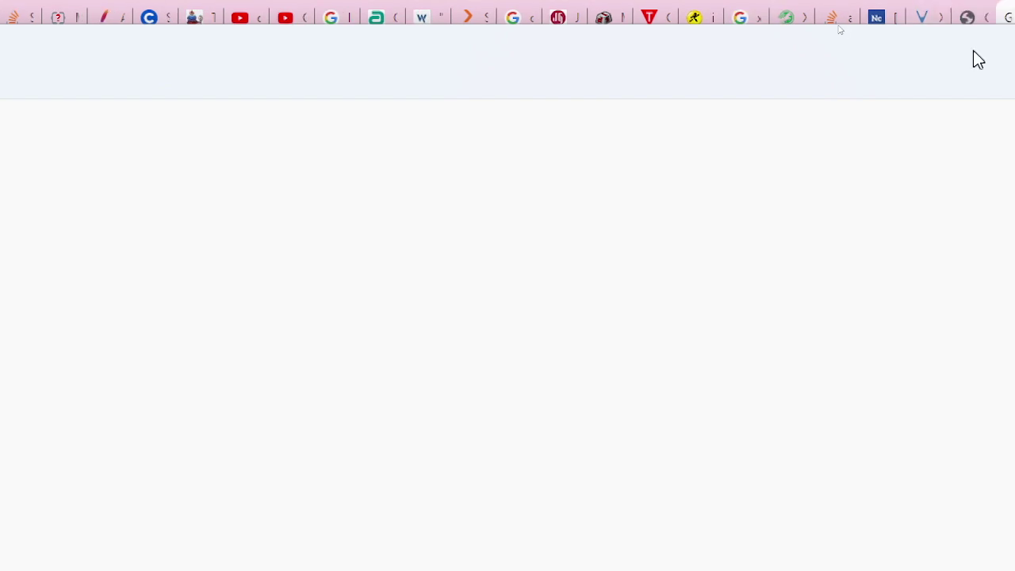
{"action": "key", "text": "alt+Tab"}
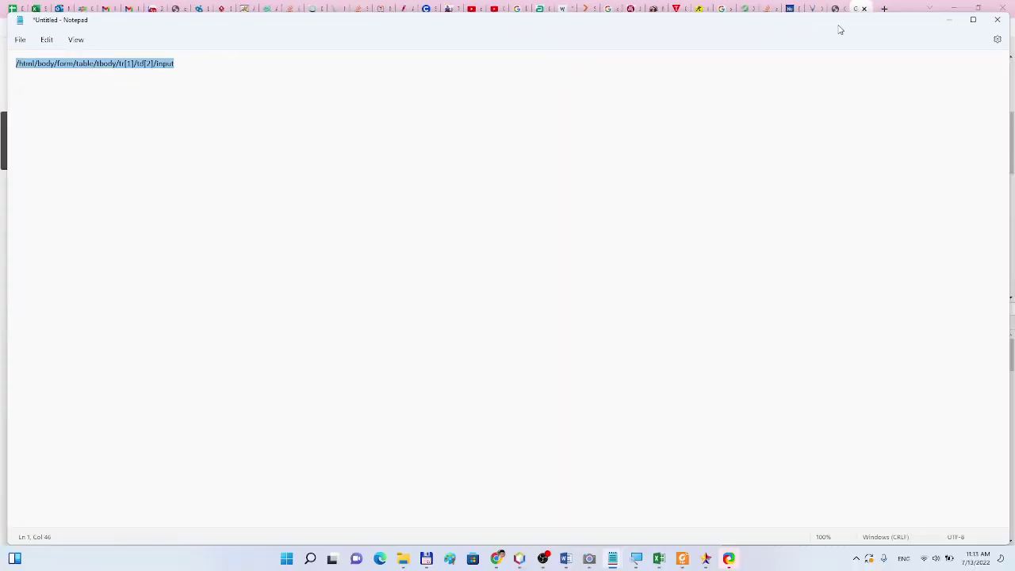
{"action": "left_click", "coordinate": [950, 21]}
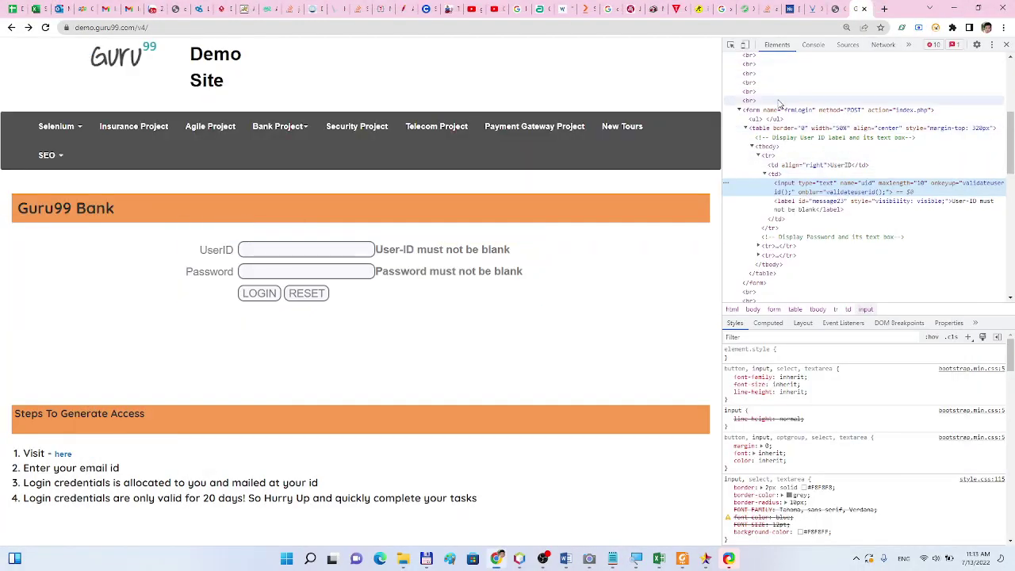
Search the login page's element tree for the XPath /html/body/form/table/tbody/tr[1]/td[2]/input
{"action": "left_click", "coordinate": [782, 119]}
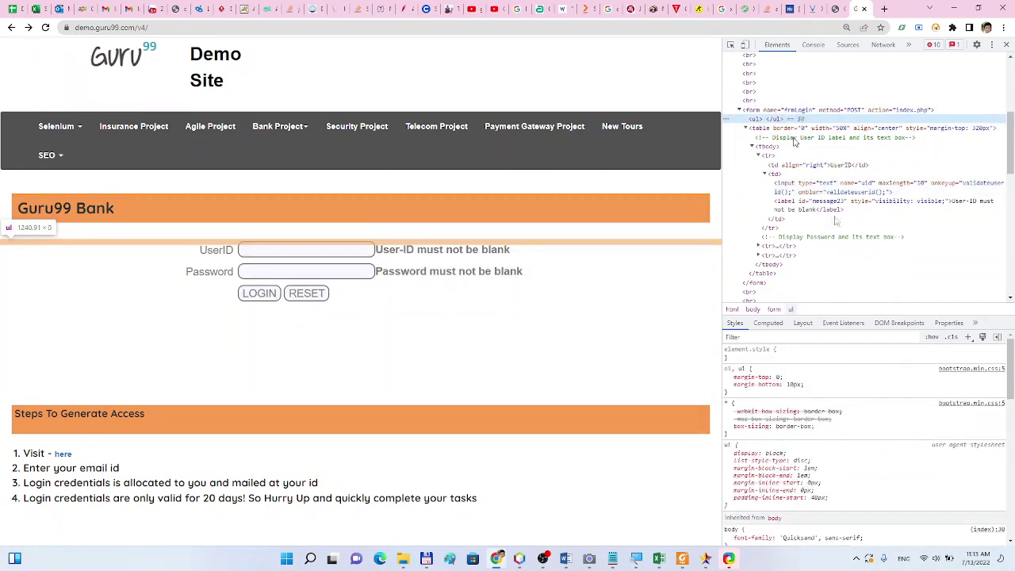
{"action": "left_click", "coordinate": [821, 274]}
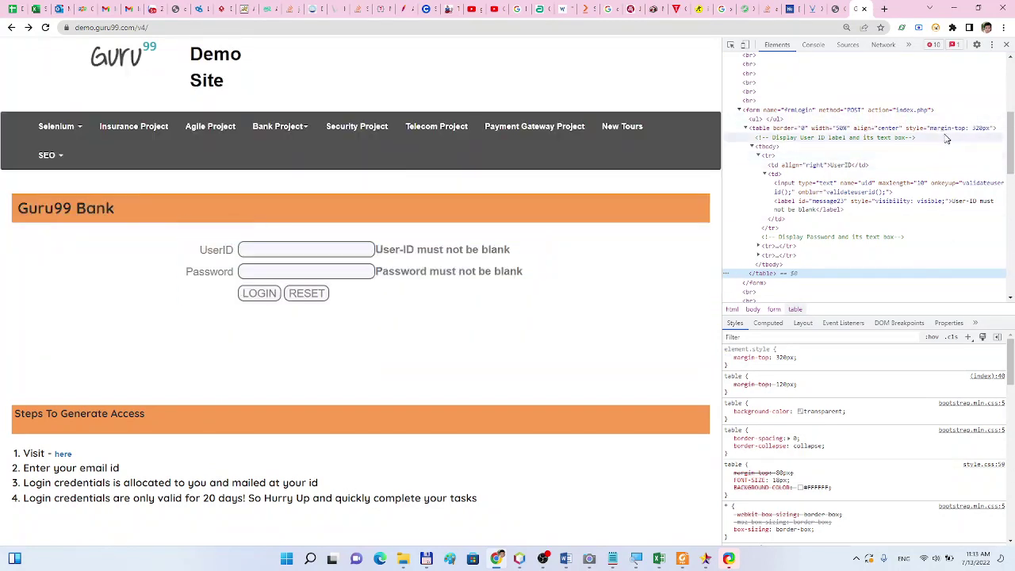
{"action": "left_click", "coordinate": [944, 131]}
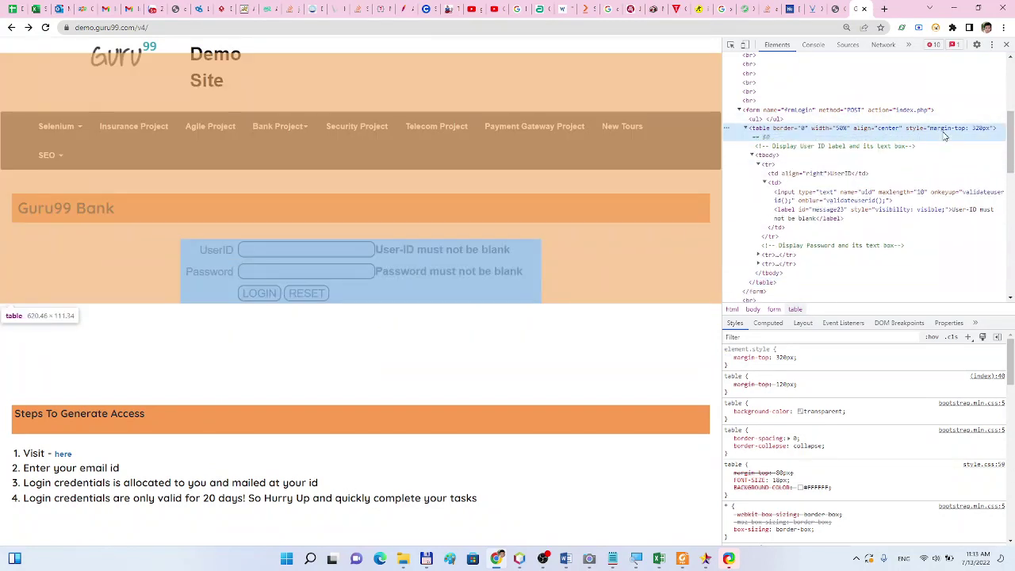
{"action": "key", "text": "ctrl+f"}
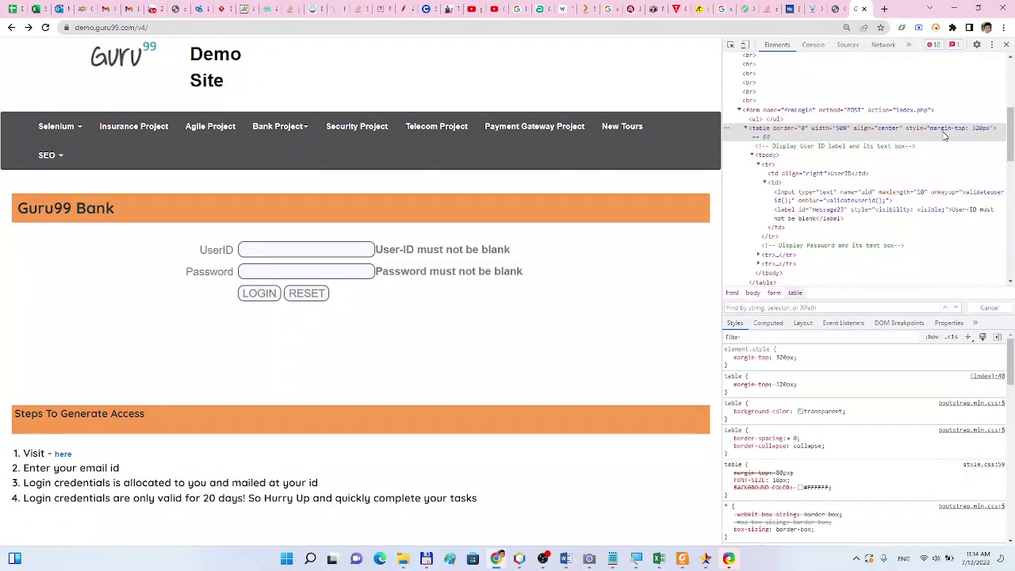
{"action": "key", "text": "ctrl+v"}
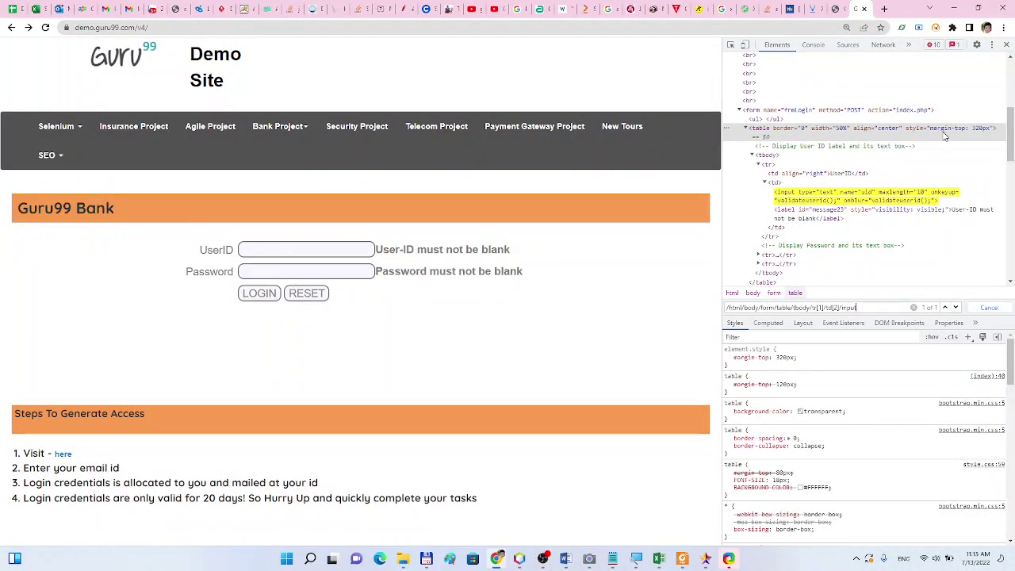
Inspect the UserID text box again and view the copy options for its highlighted input element
{"action": "right_click", "coordinate": [826, 197]}
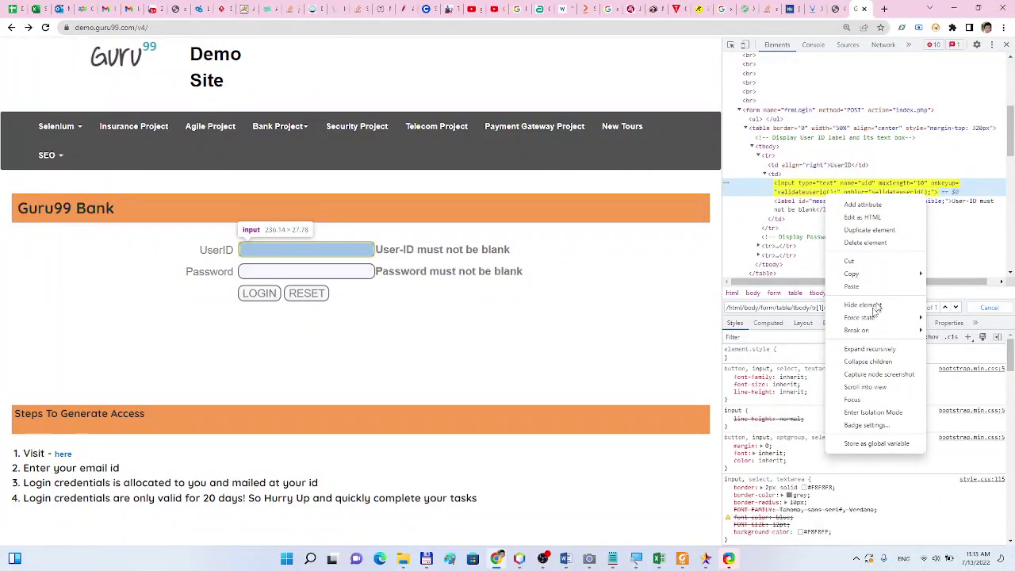
{"action": "left_click", "coordinate": [802, 147]}
{"action": "left_click", "coordinate": [731, 45]}
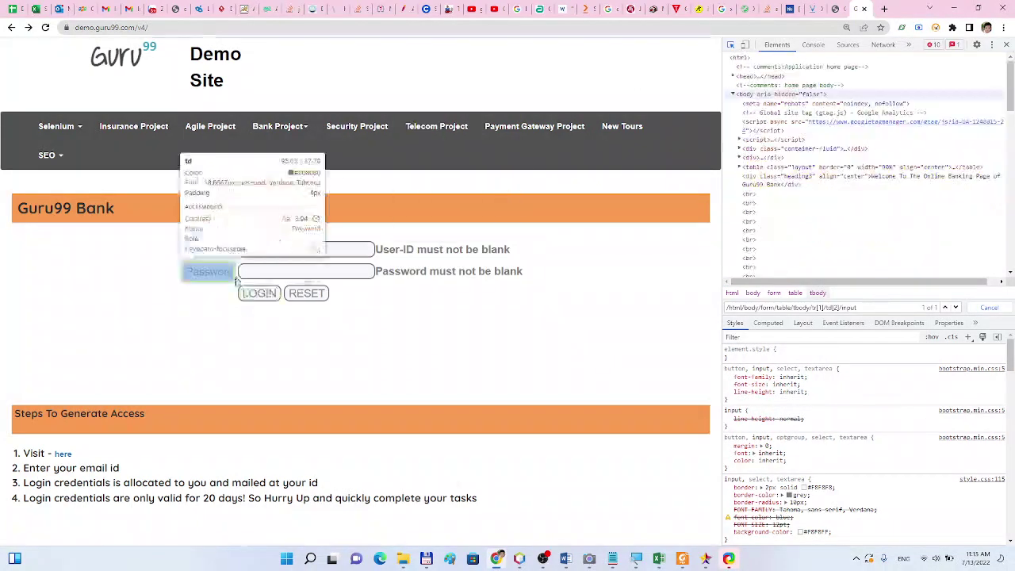
{"action": "left_click", "coordinate": [276, 250]}
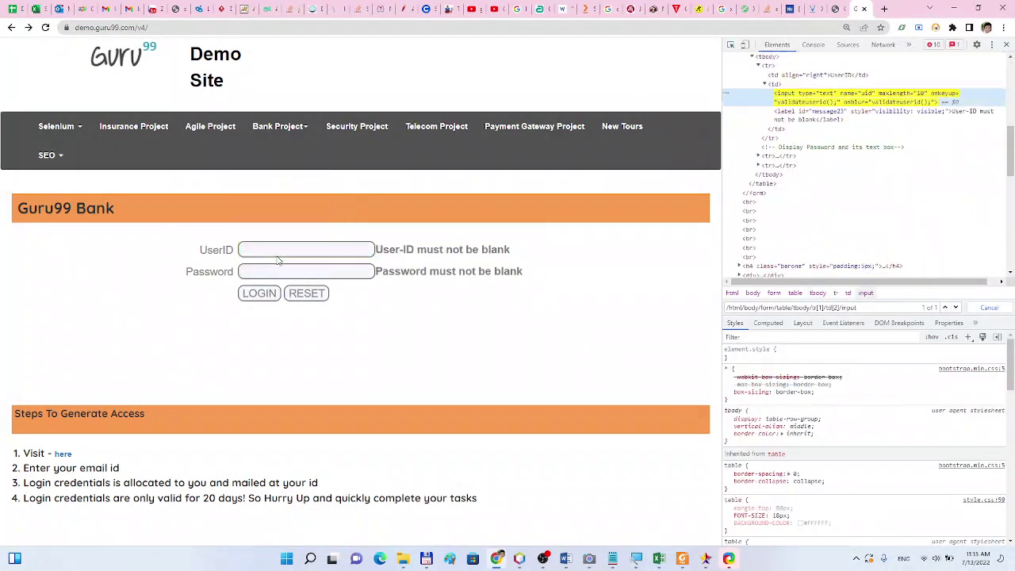
{"action": "right_click", "coordinate": [812, 103]}
{"action": "mouse_move", "coordinate": [849, 182]}
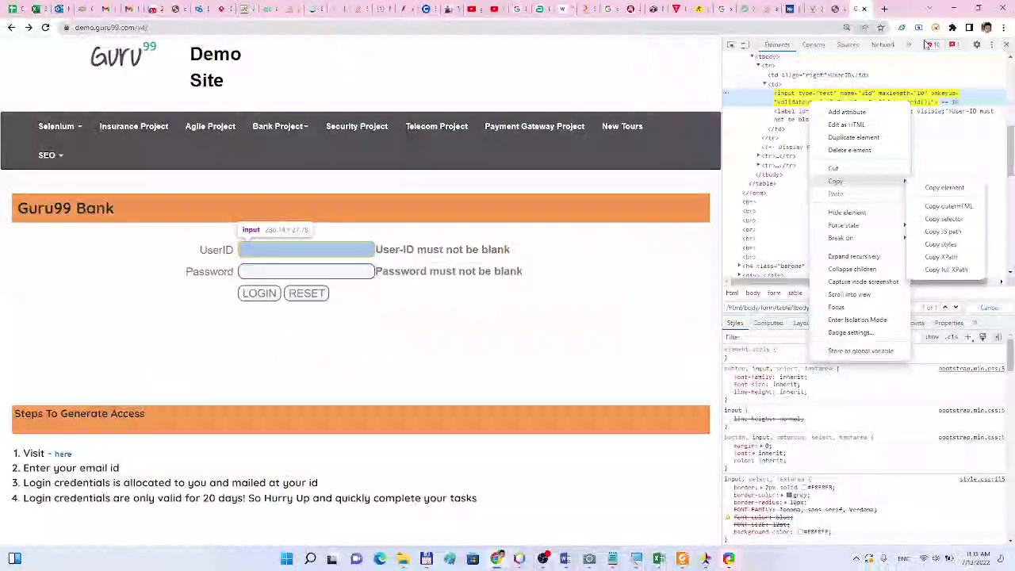
Remove the SelectorsHub extension from Chrome and close the uninstall page
{"action": "left_click", "coordinate": [952, 28]}
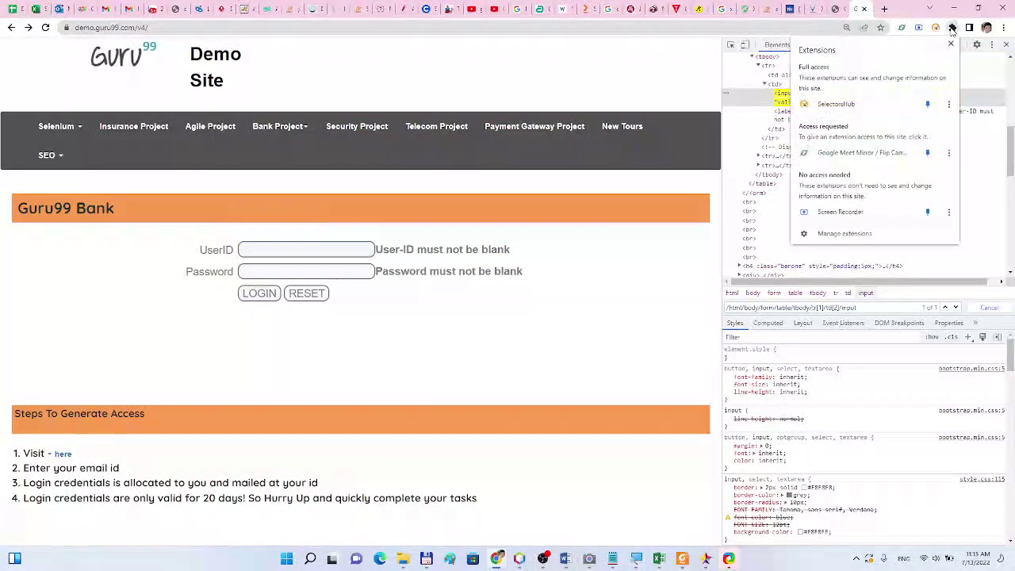
{"action": "left_click", "coordinate": [948, 105]}
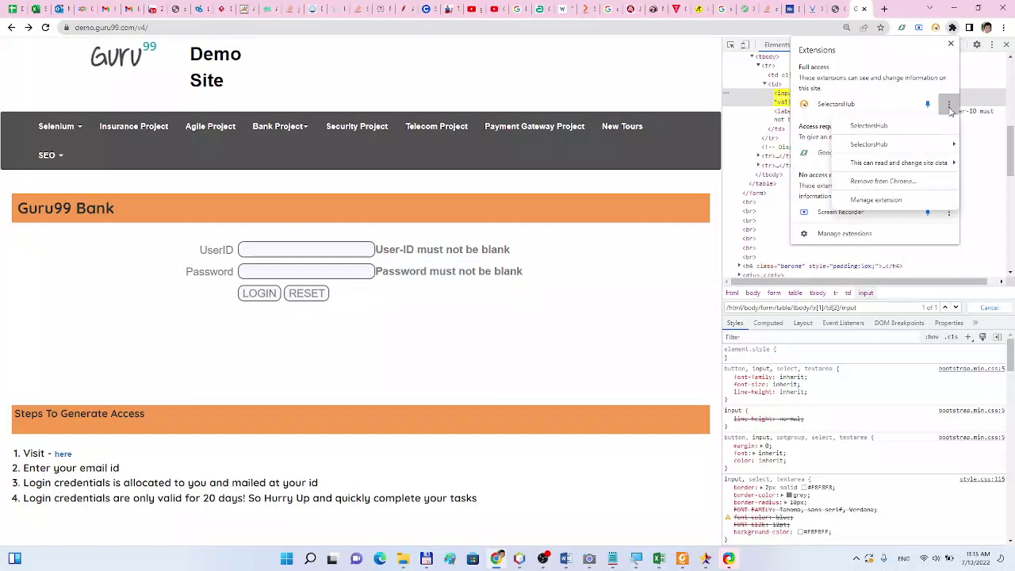
{"action": "left_click", "coordinate": [883, 181]}
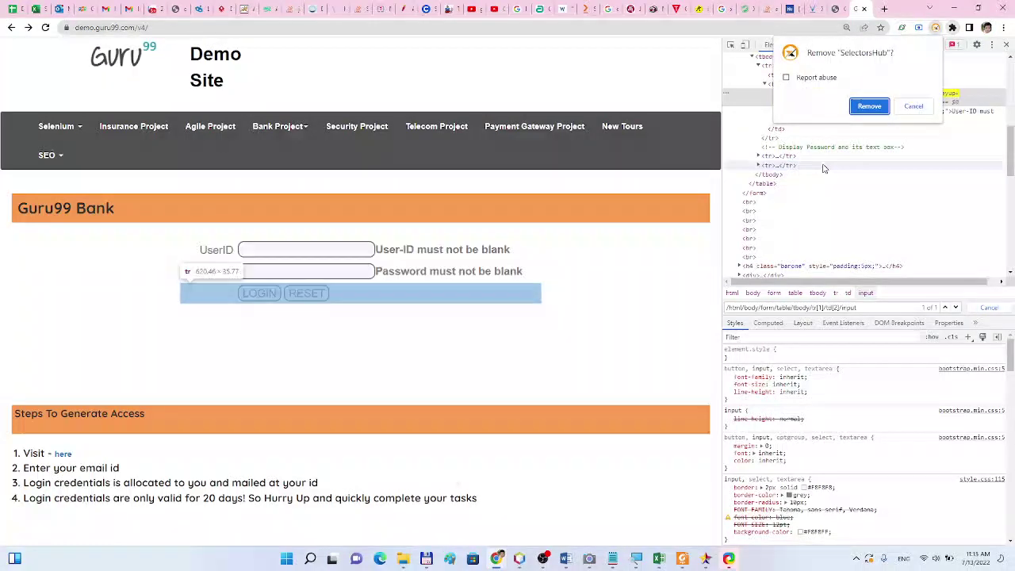
{"action": "left_click", "coordinate": [868, 106]}
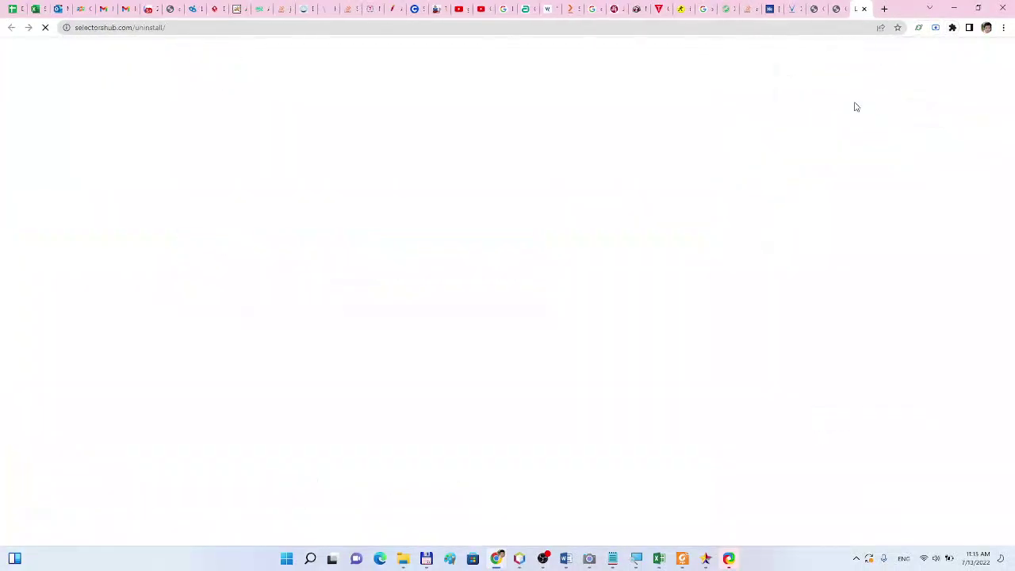
{"action": "left_click", "coordinate": [864, 9]}
Search Google in a new tab for "selectorshub extension"
{"action": "left_click", "coordinate": [883, 11]}
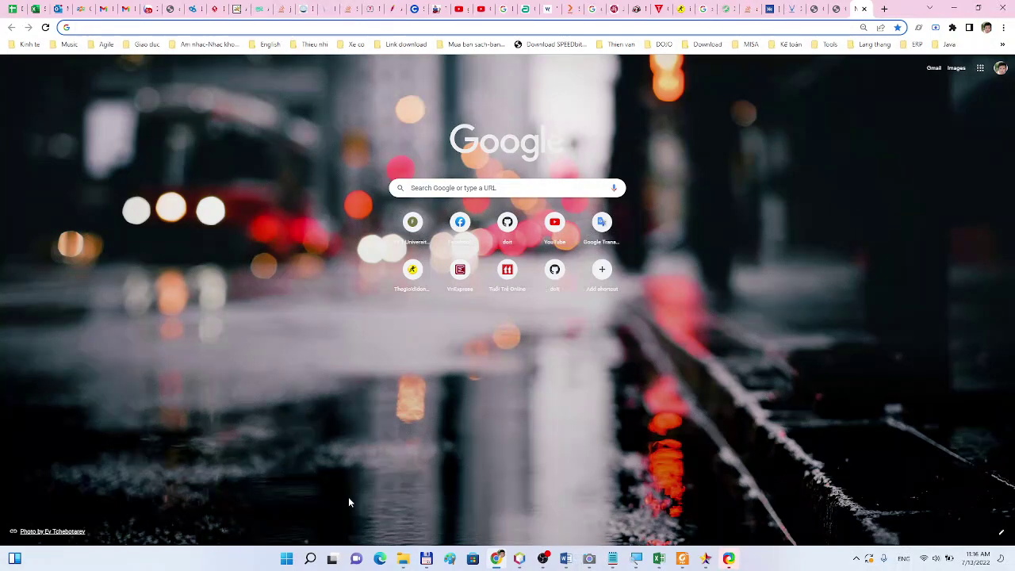
{"action": "type", "text": "selec"}
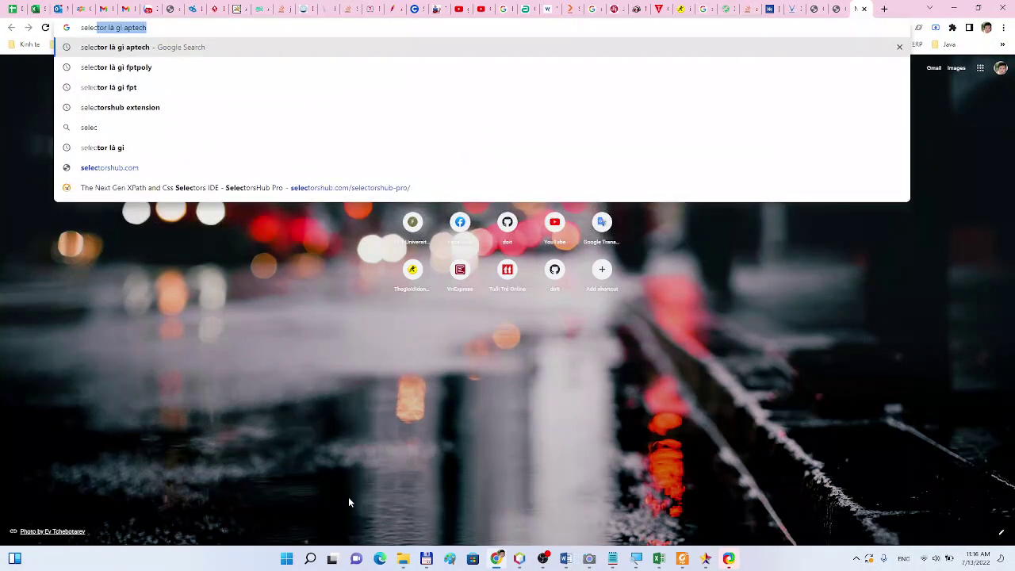
{"action": "type", "text": "tor"}
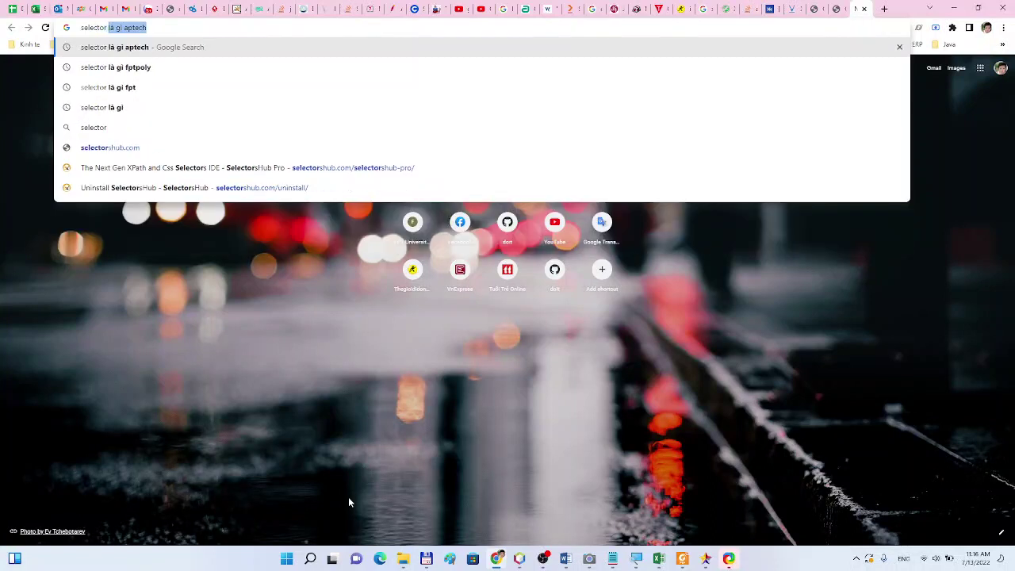
{"action": "type", "text": " hub"}
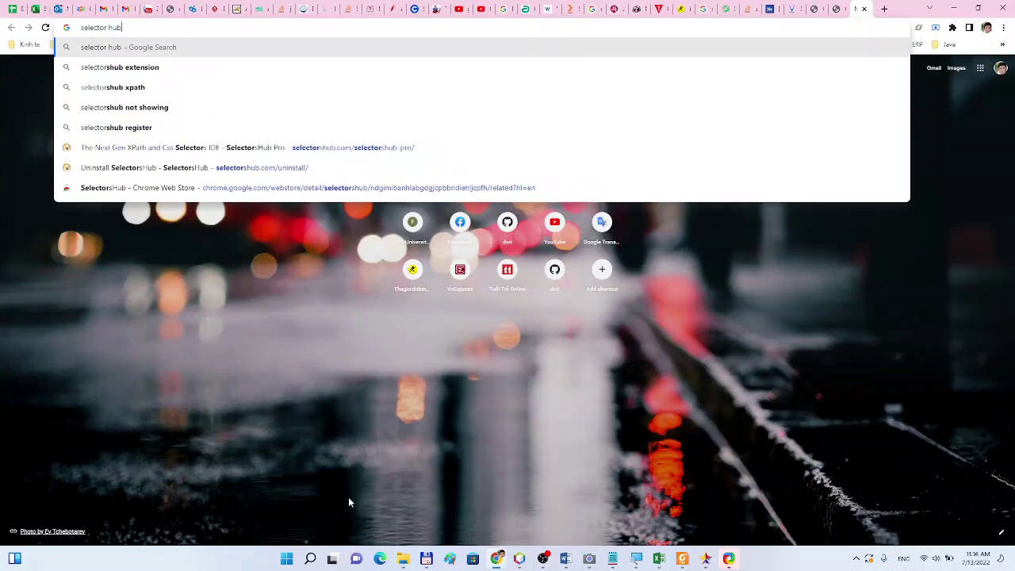
{"action": "type", "text": "ex"}
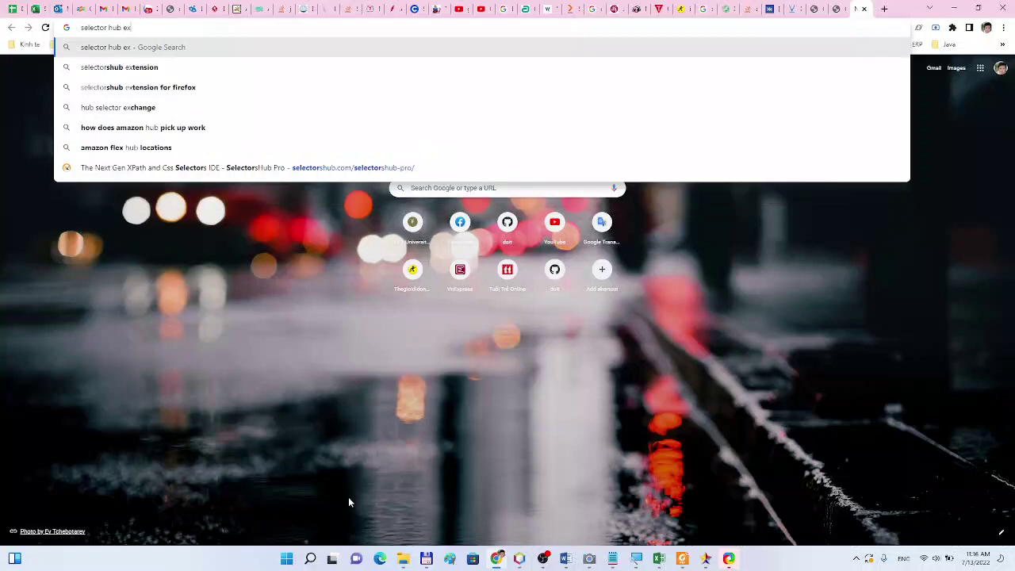
{"action": "key", "text": "Down"}
{"action": "key", "text": "Return"}
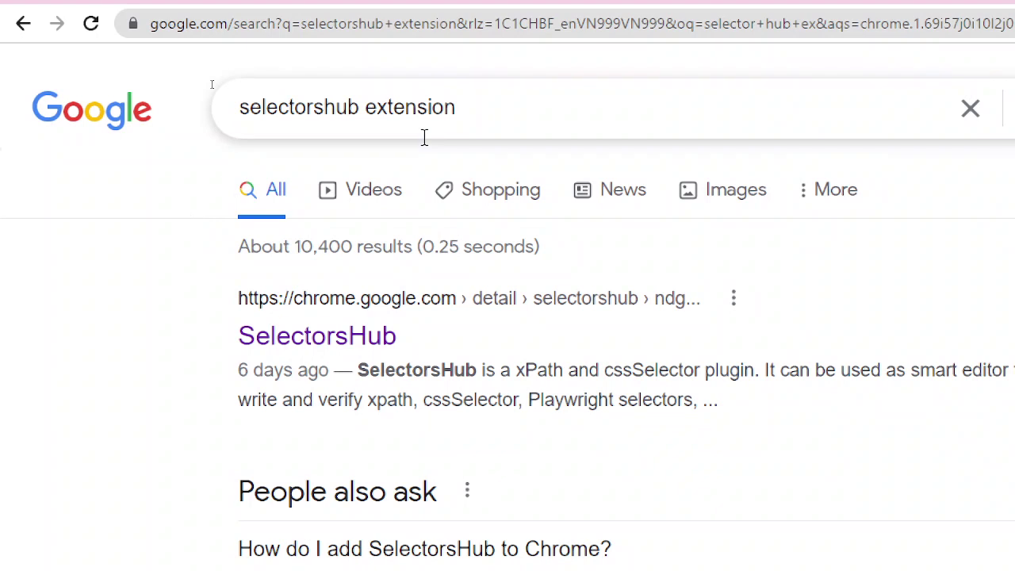
Add the SelectorsHub extension to Chrome from its Chrome Web Store page and dismiss the installation notice
{"action": "left_click", "coordinate": [334, 350]}
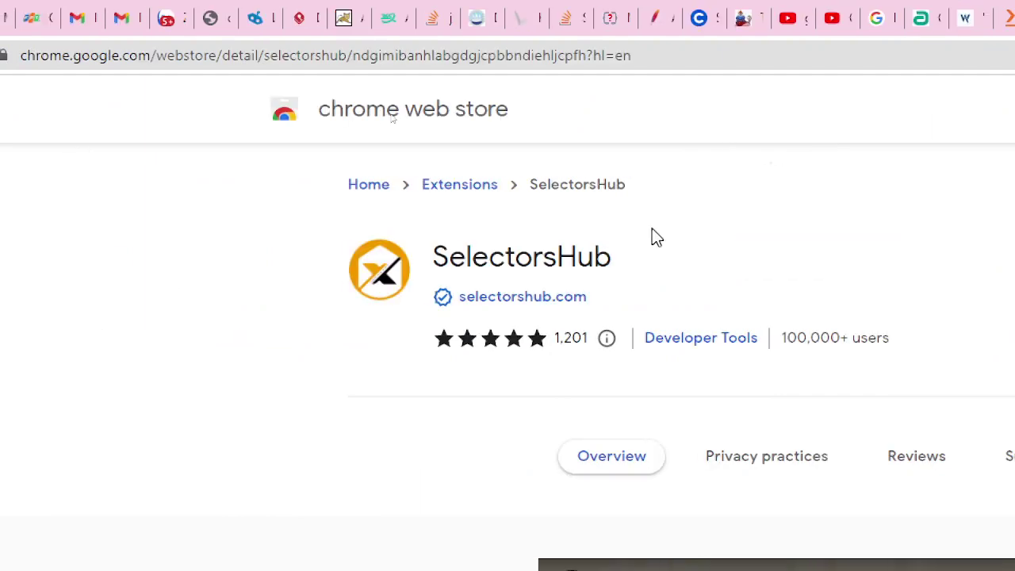
{"action": "left_click", "coordinate": [895, 260]}
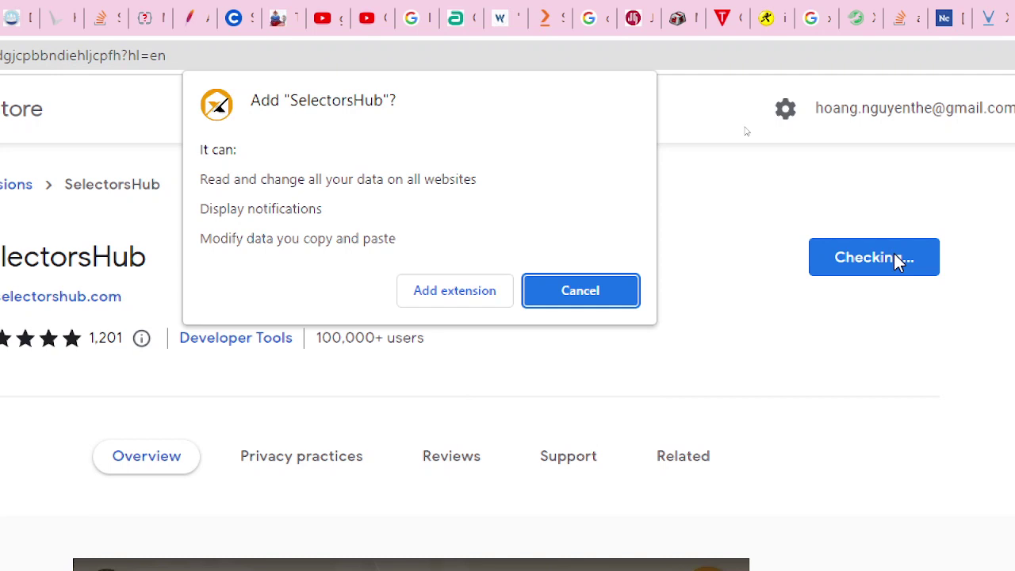
{"action": "left_click", "coordinate": [467, 301]}
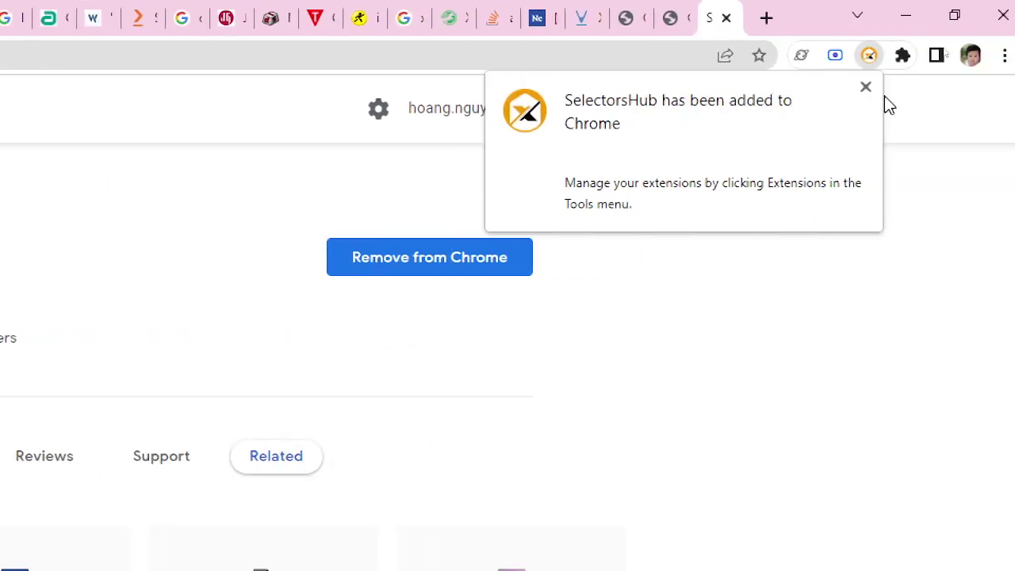
{"action": "left_click", "coordinate": [866, 85]}
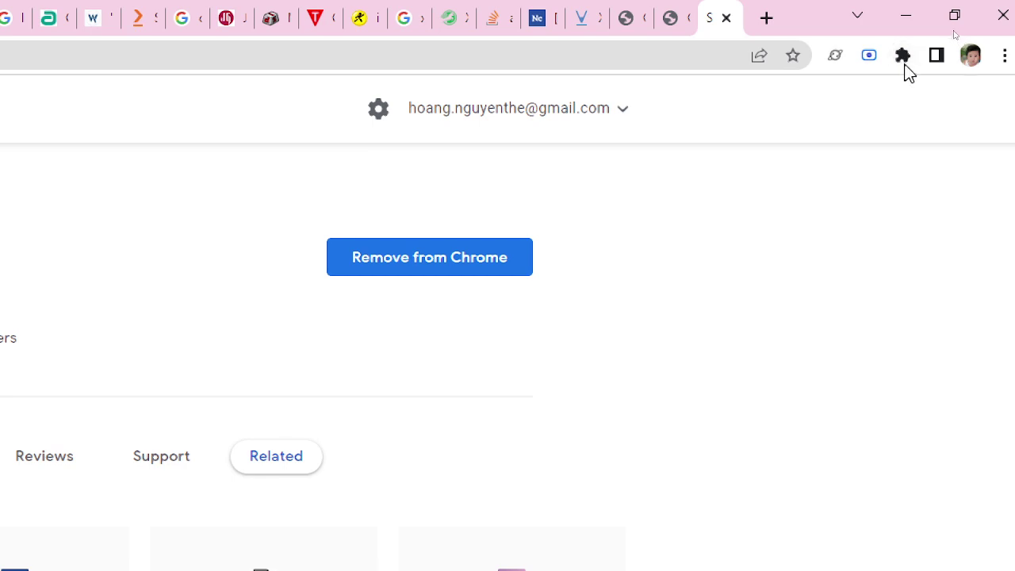
View the SelectorsHub extension's options and pin the extension to the Chrome toolbar
{"action": "left_click", "coordinate": [904, 57]}
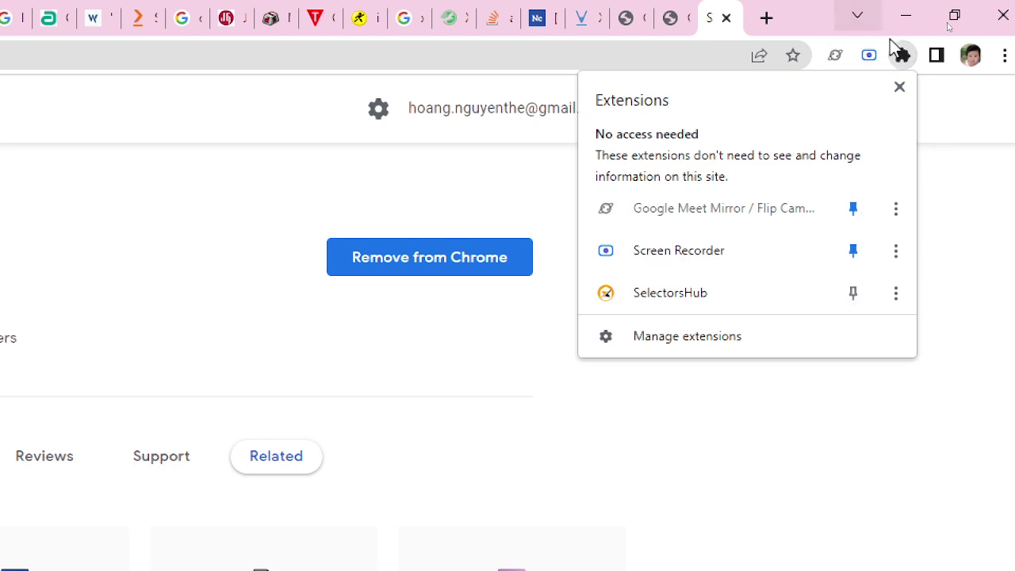
{"action": "left_click", "coordinate": [894, 294]}
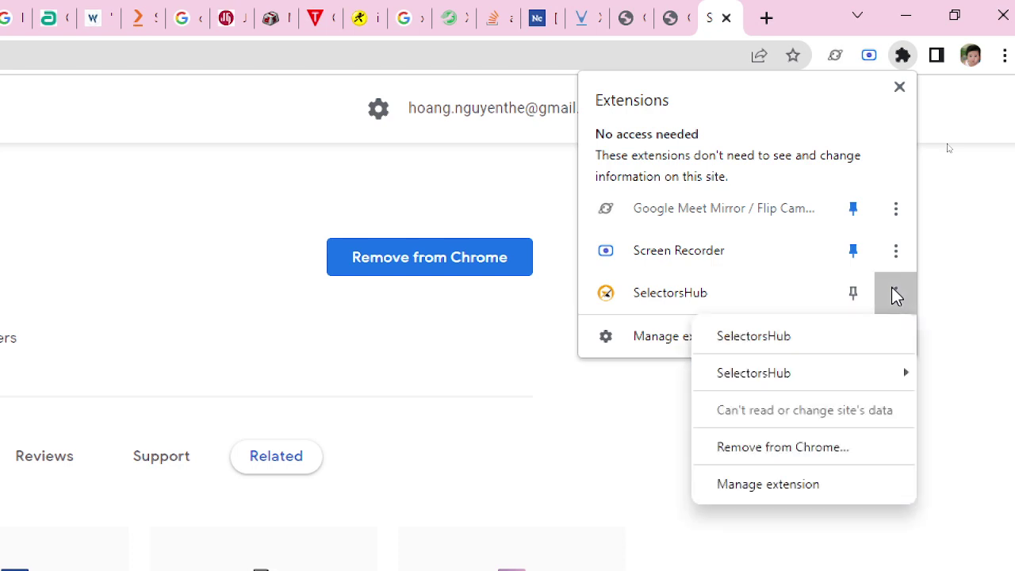
{"action": "left_click", "coordinate": [852, 300]}
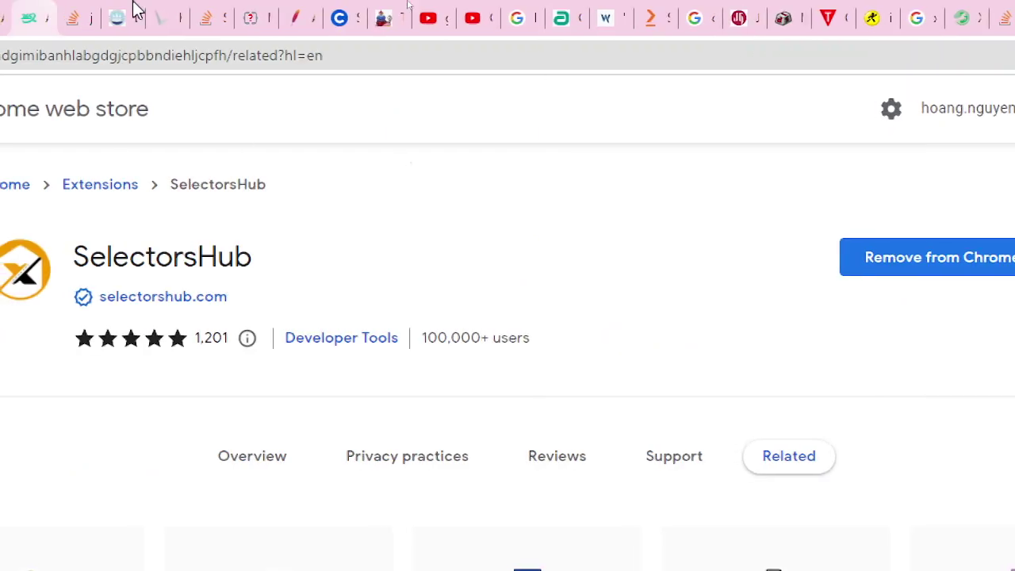
Search Google for "chropath extension"
{"action": "left_click", "coordinate": [217, 65]}
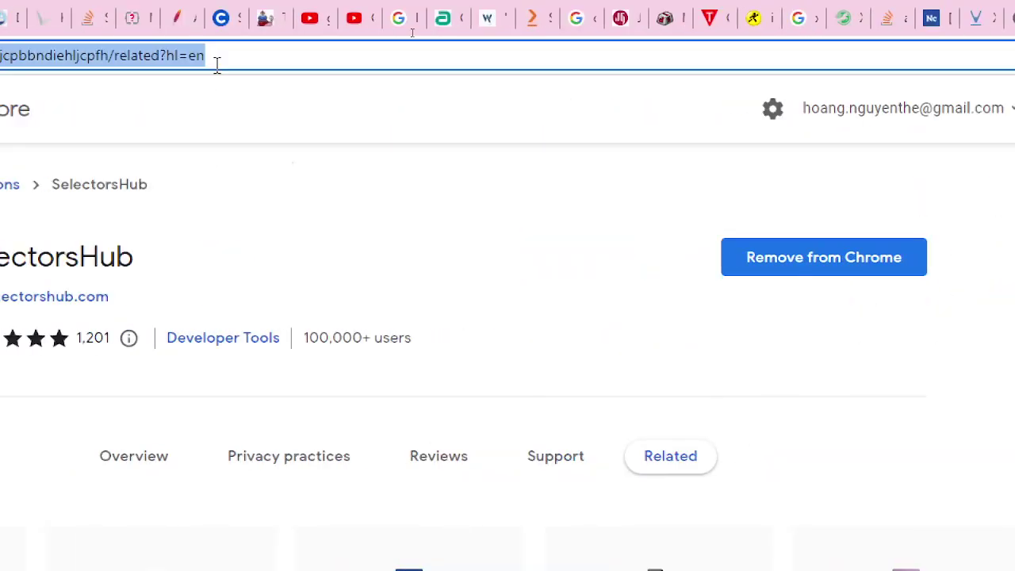
{"action": "type", "text": "chrop"}
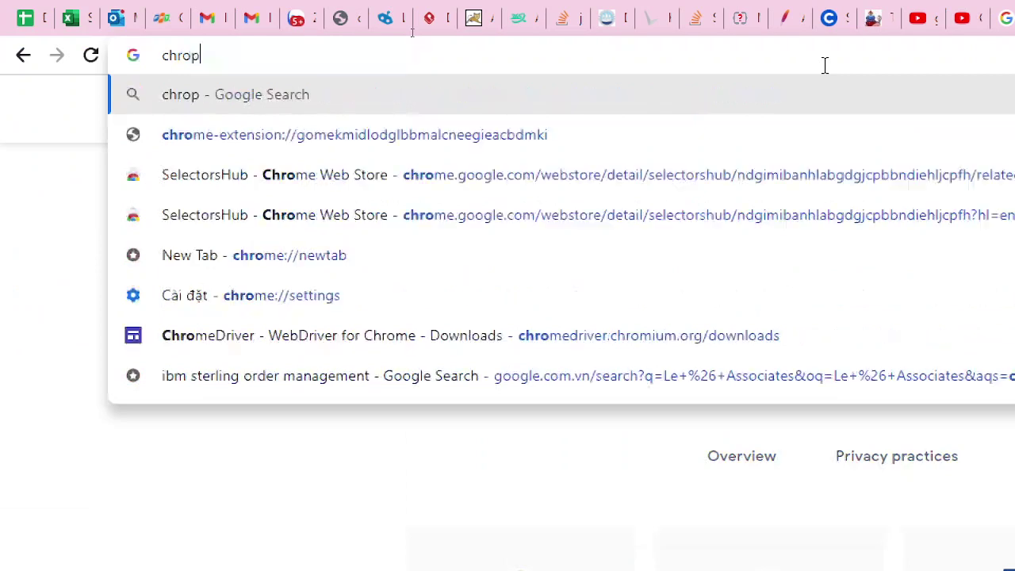
{"action": "type", "text": "ath ex"}
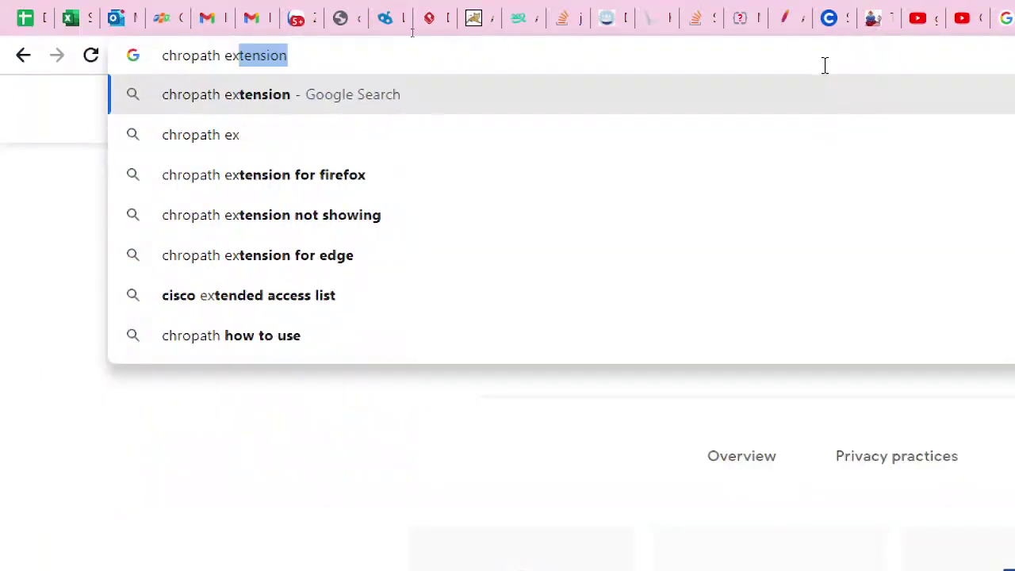
{"action": "key", "text": "Return"}
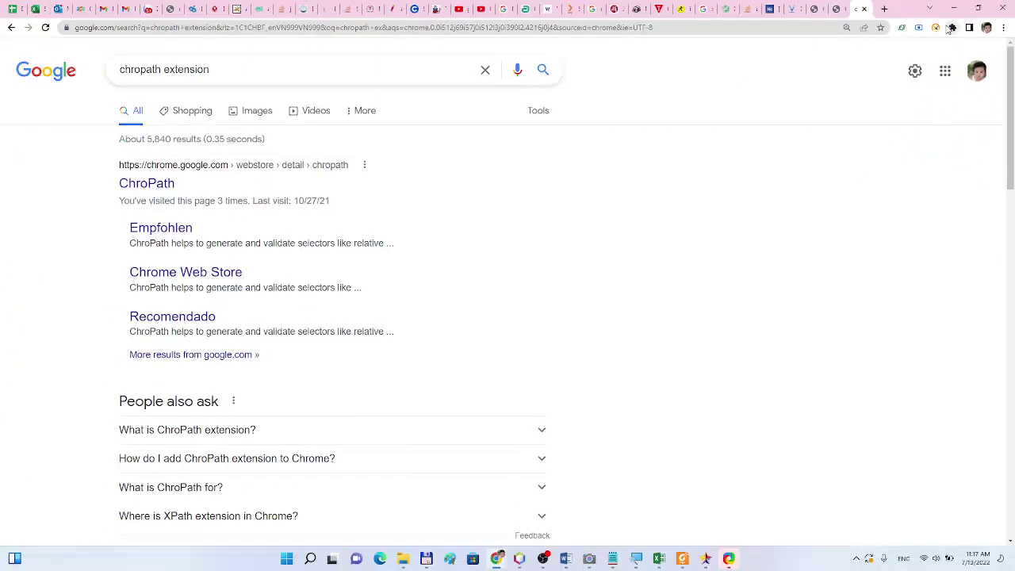
Return to the Guru99 login page, inspect the UserID text box and check the additional element panes for SelectorsHub
{"action": "left_click", "coordinate": [838, 10]}
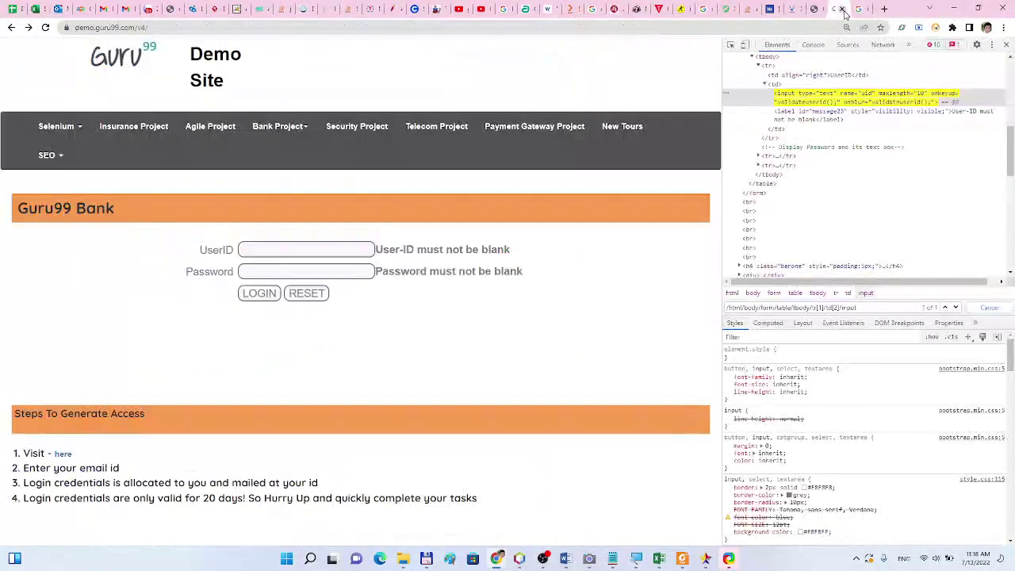
{"action": "left_click", "coordinate": [731, 46]}
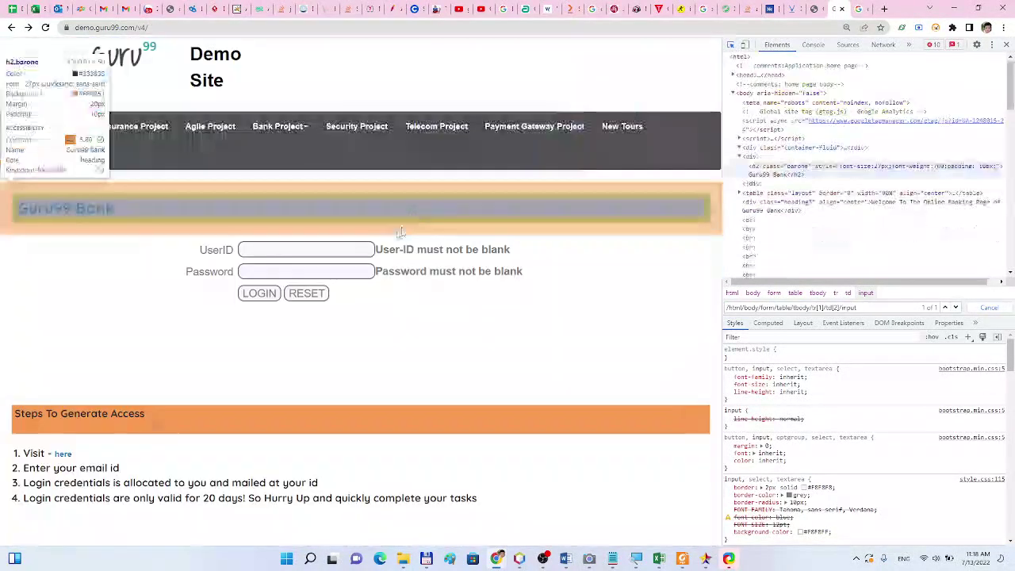
{"action": "left_click", "coordinate": [303, 254]}
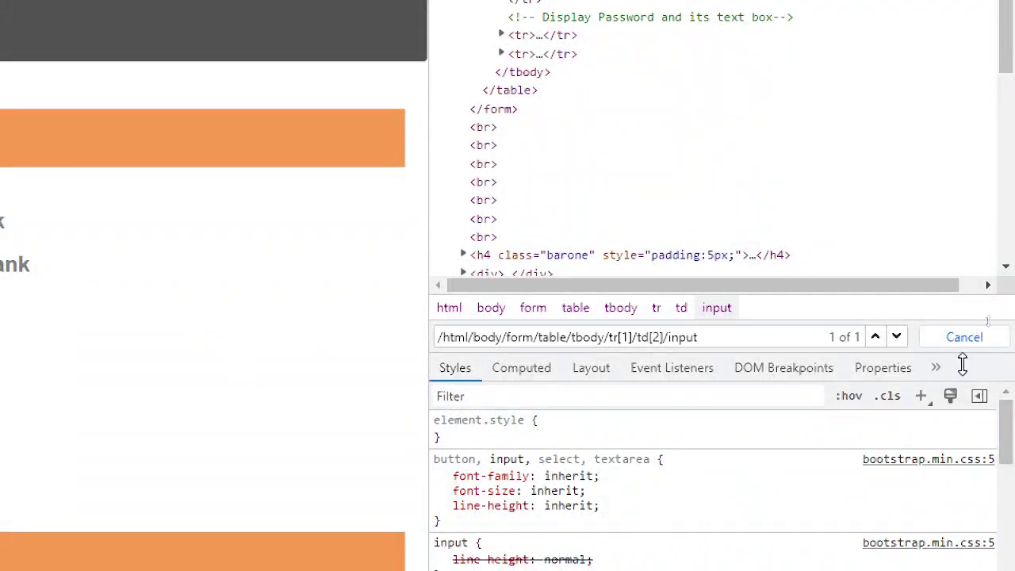
{"action": "left_click", "coordinate": [941, 370]}
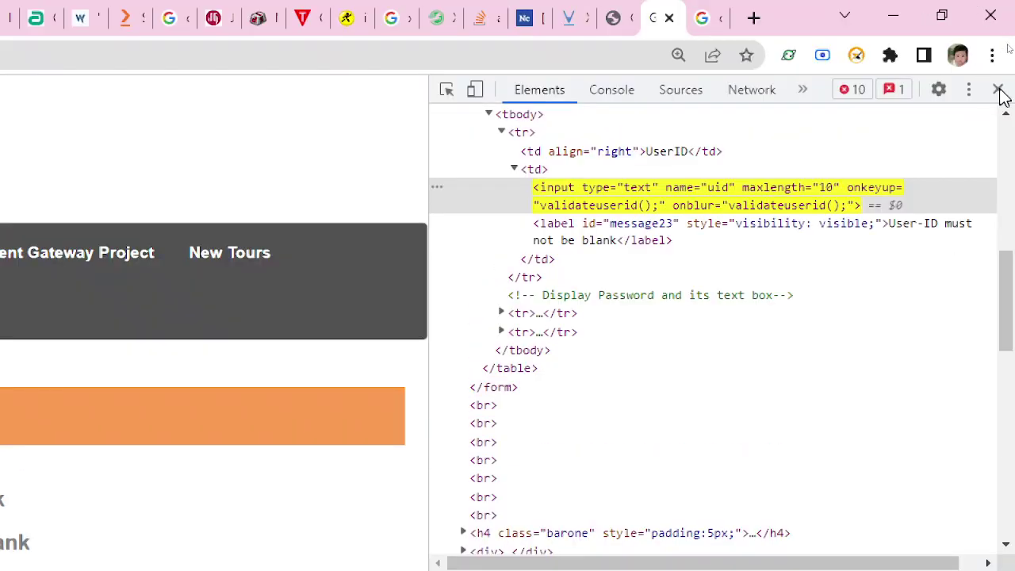
Close and reopen the developer tools on the Guru99 login page, and show the SelectorsHub pane
{"action": "left_click", "coordinate": [998, 89]}
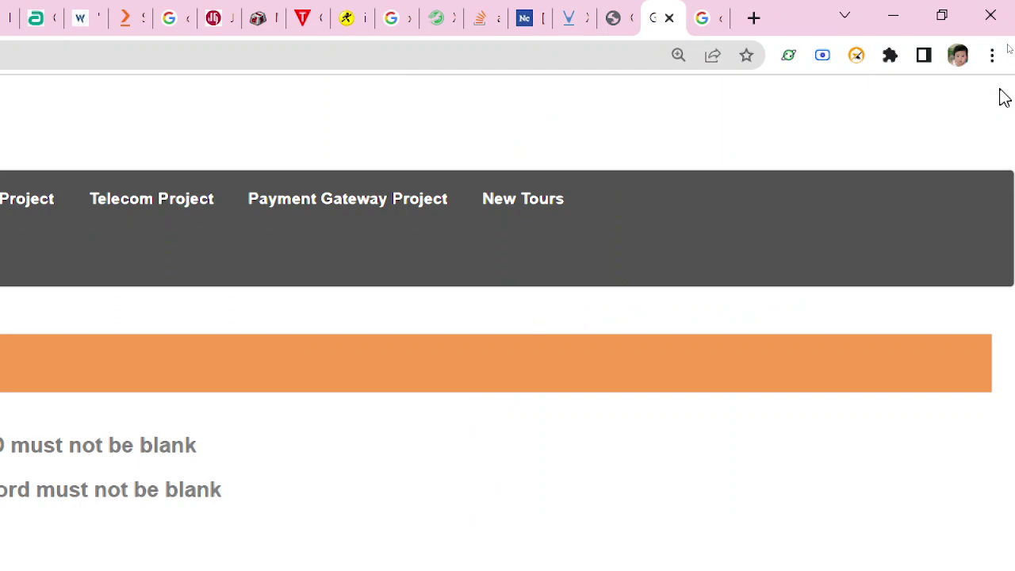
{"action": "key", "text": "F12"}
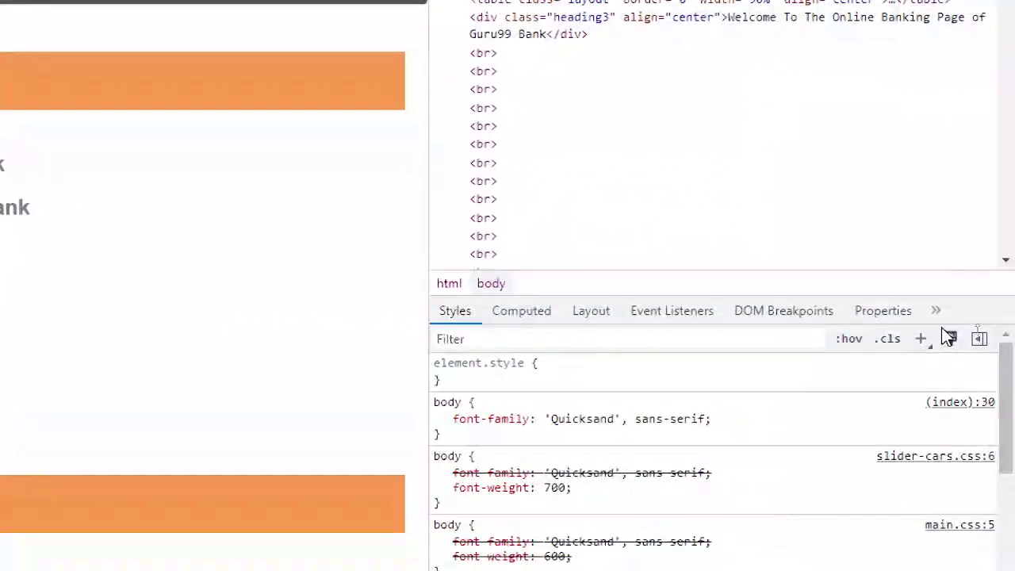
{"action": "left_click", "coordinate": [935, 311]}
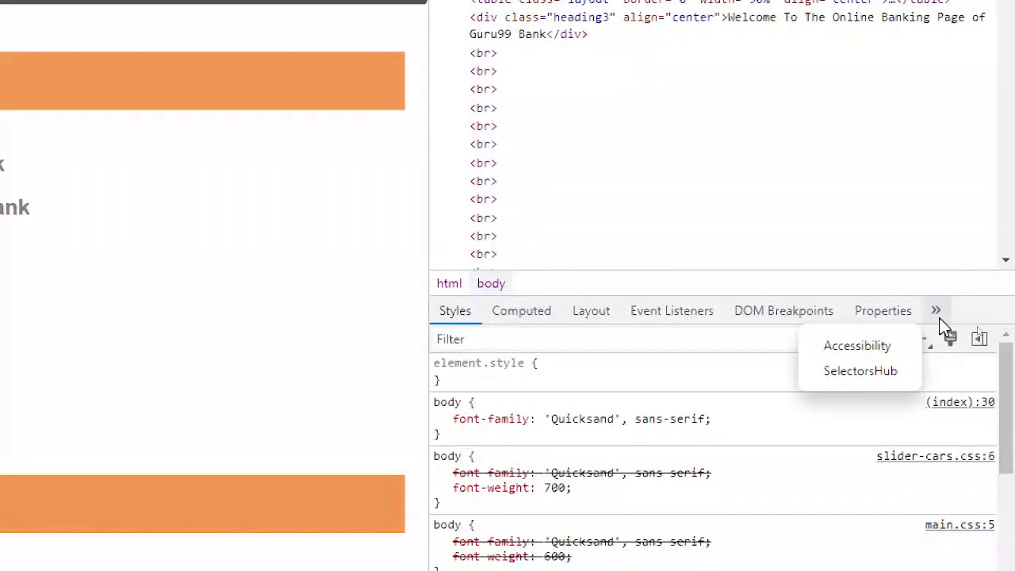
{"action": "left_click", "coordinate": [856, 373]}
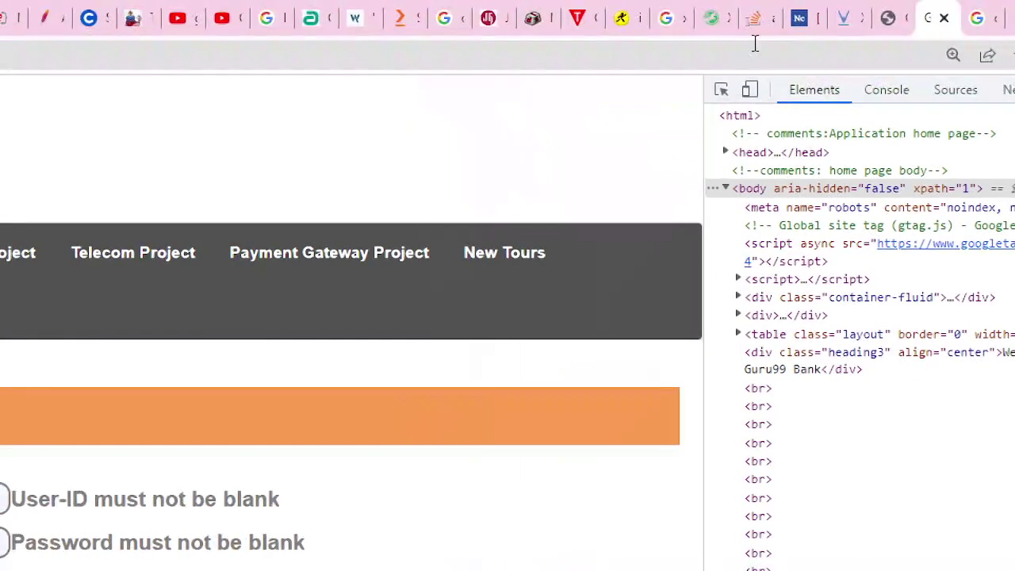
{"action": "left_click", "coordinate": [722, 92]}
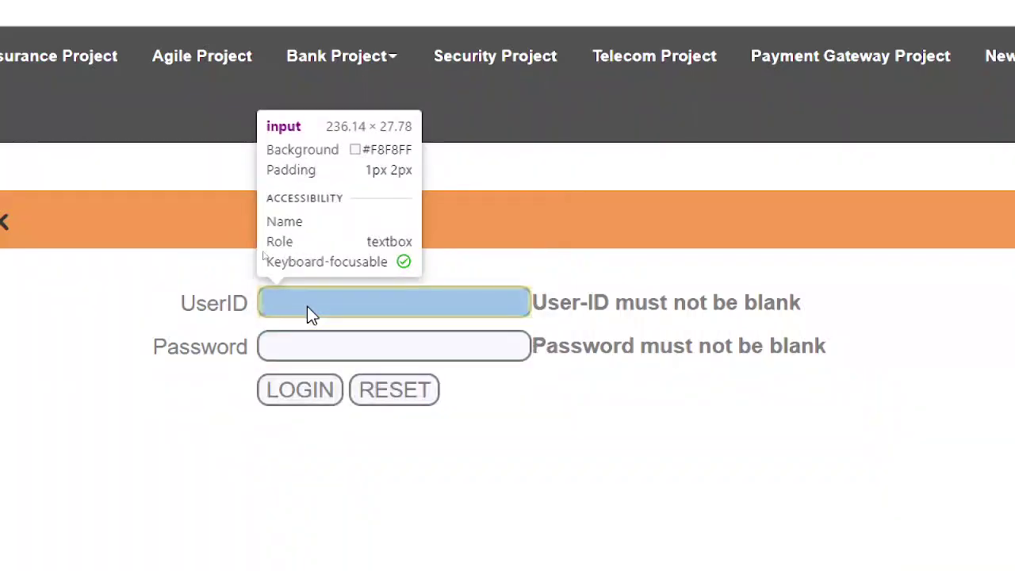
{"action": "left_click", "coordinate": [307, 306]}
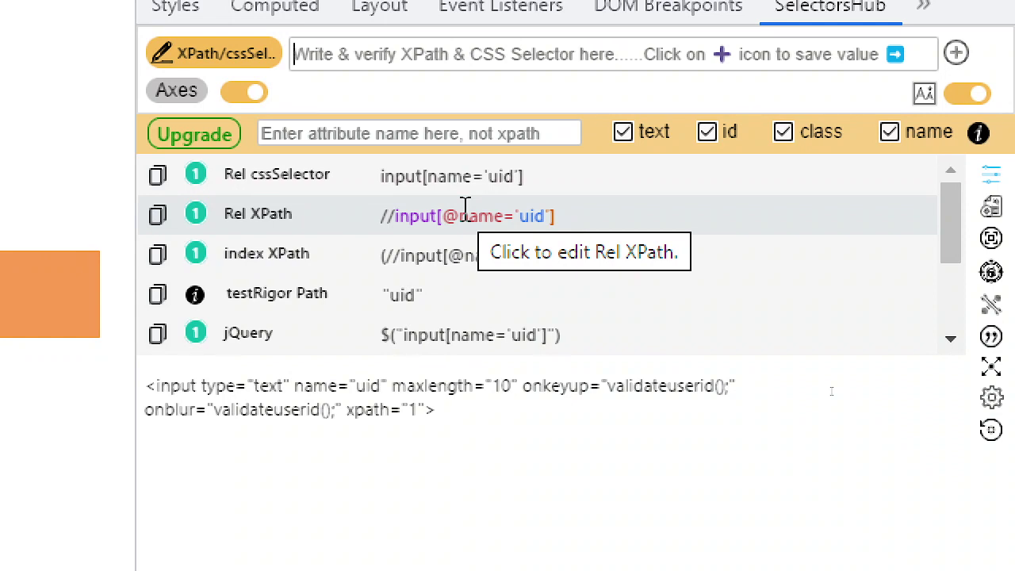
{"action": "left_click", "coordinate": [160, 255]}
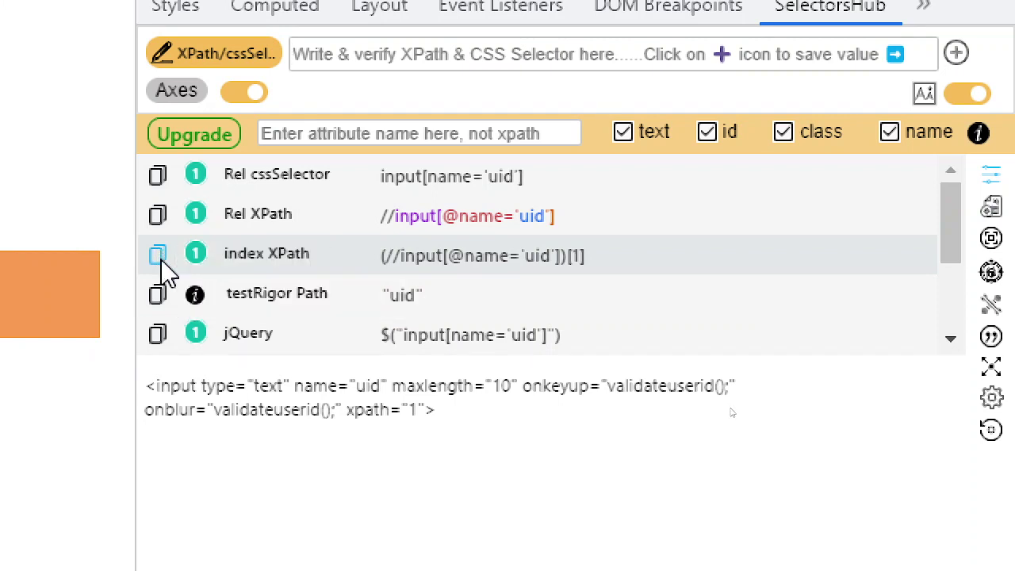